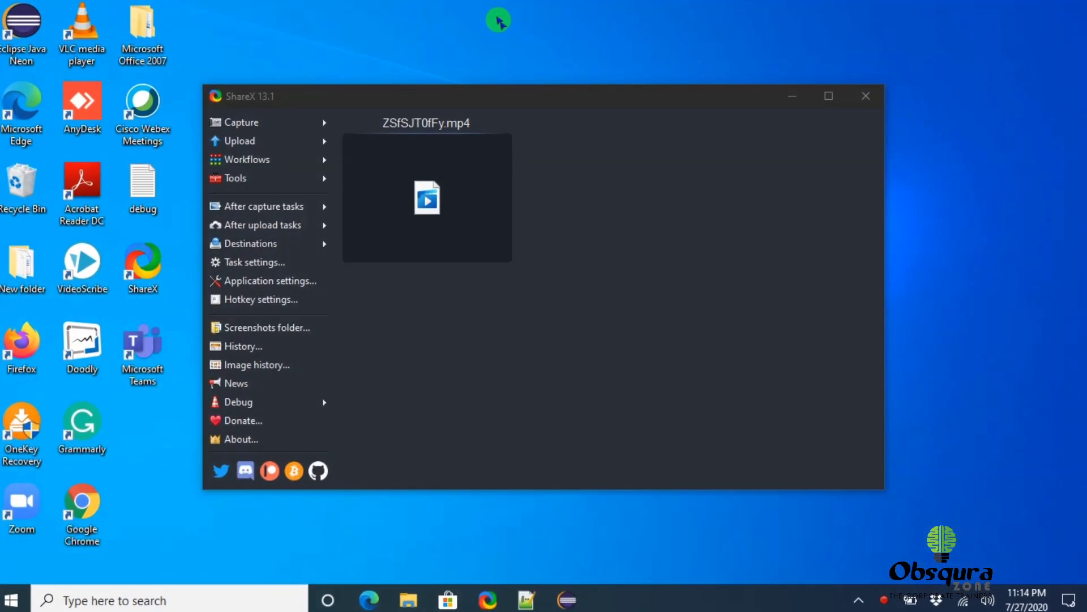
# Step: Bring the Eclipse window with its four-project workspace forward from the taskbar
pyautogui.click(576, 601)
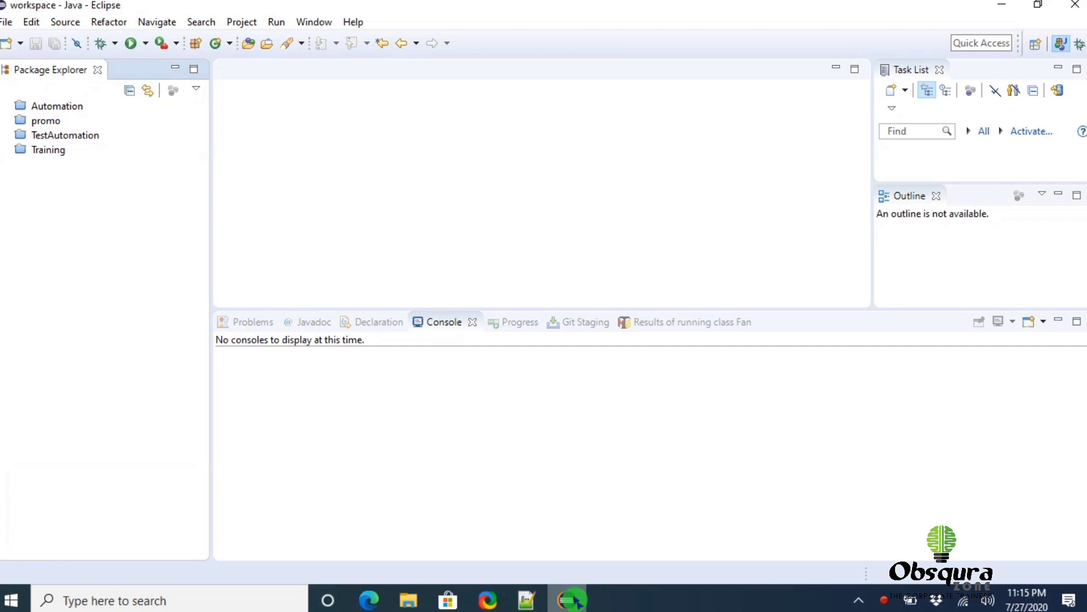
# Step: Filter Help > Installation Details for 'cucumber', find no plugin, and close the dialog
pyautogui.click(352, 23)
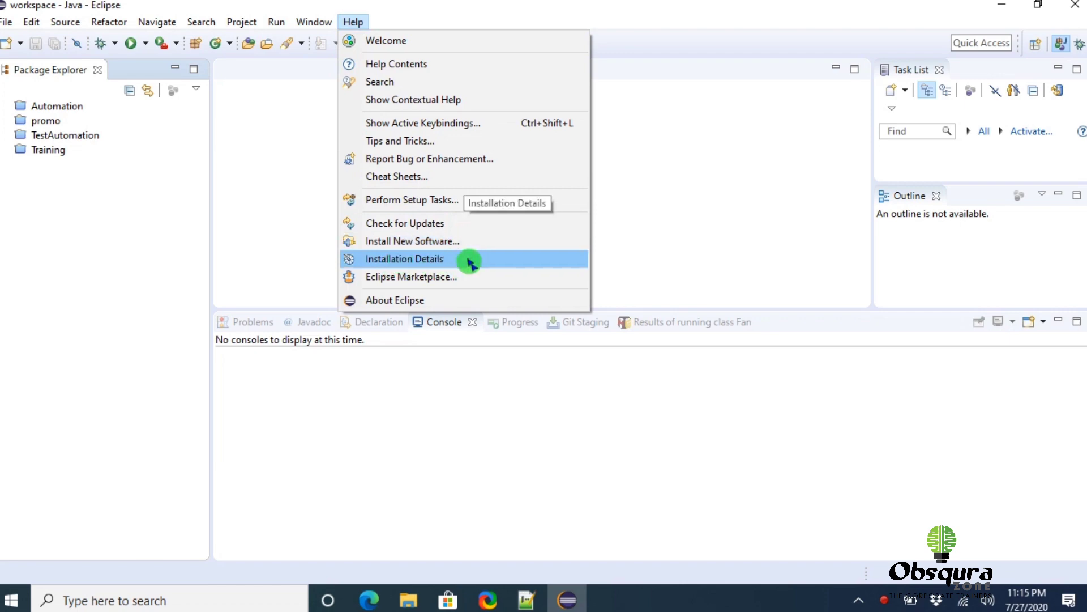
pyautogui.click(440, 261)
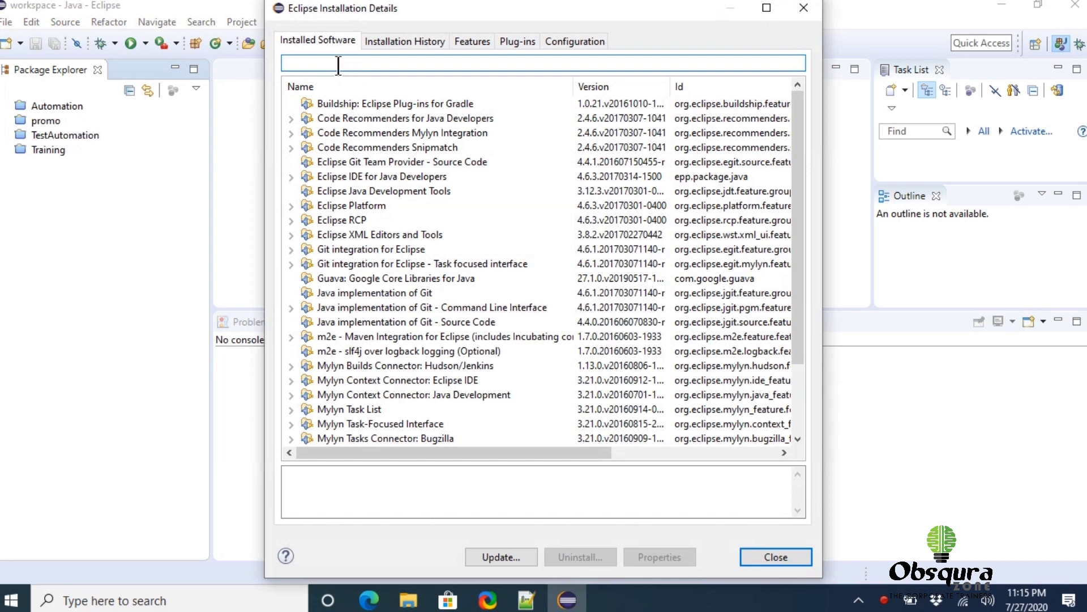
pyautogui.write('cuc')
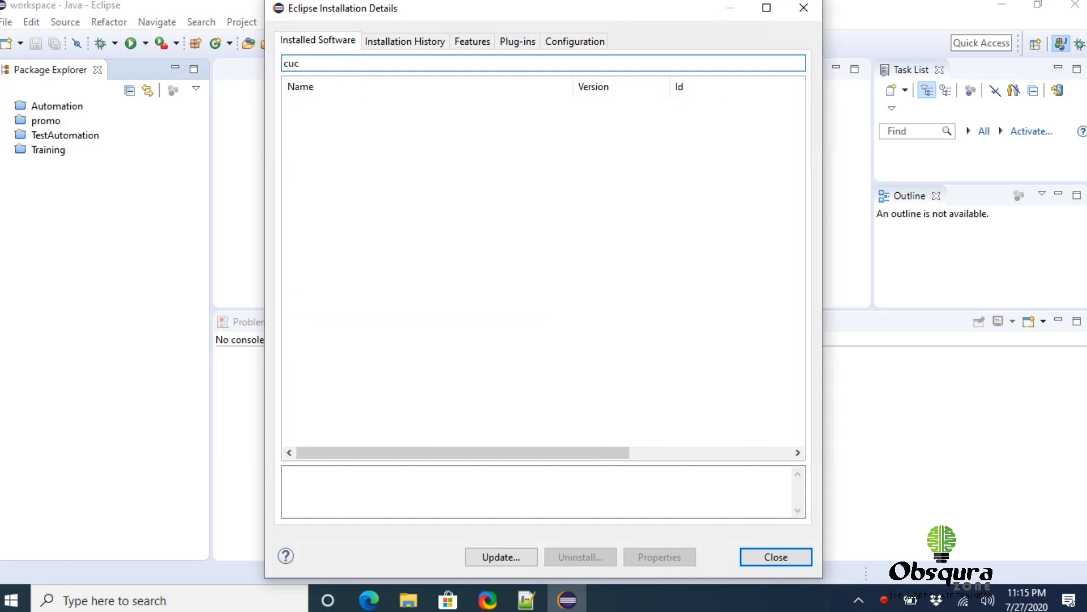
pyautogui.write('umber')
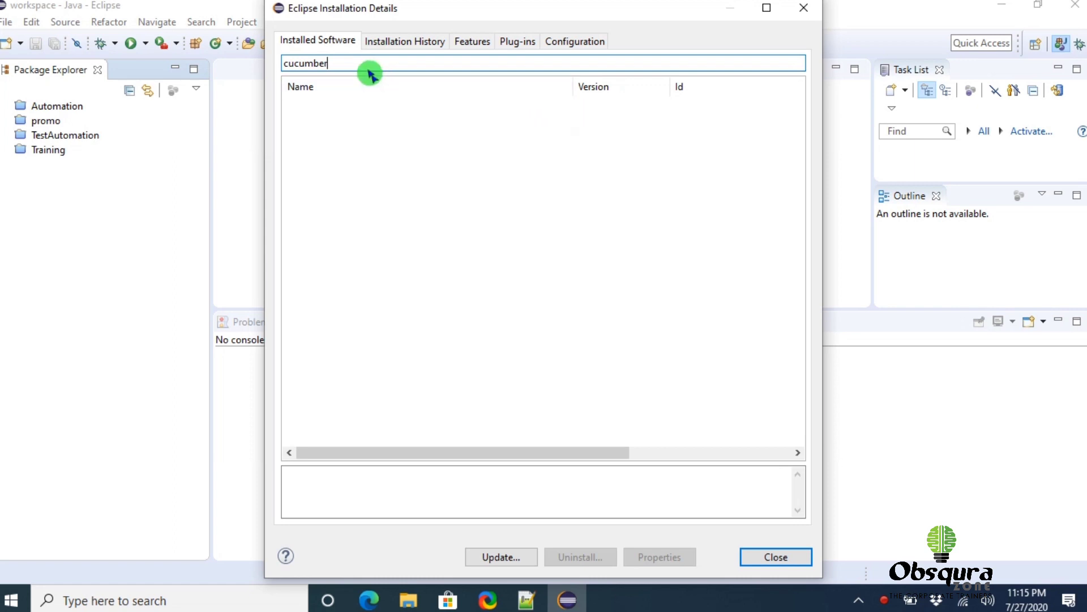
pyautogui.moveTo(327, 64); pyautogui.dragTo(284, 64)
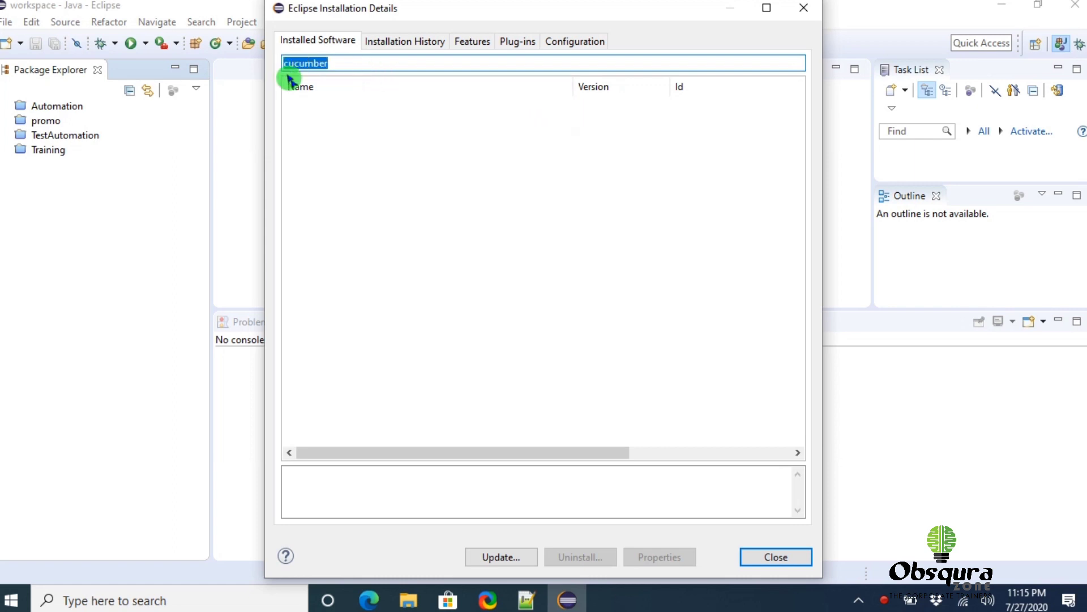
pyautogui.click(754, 558)
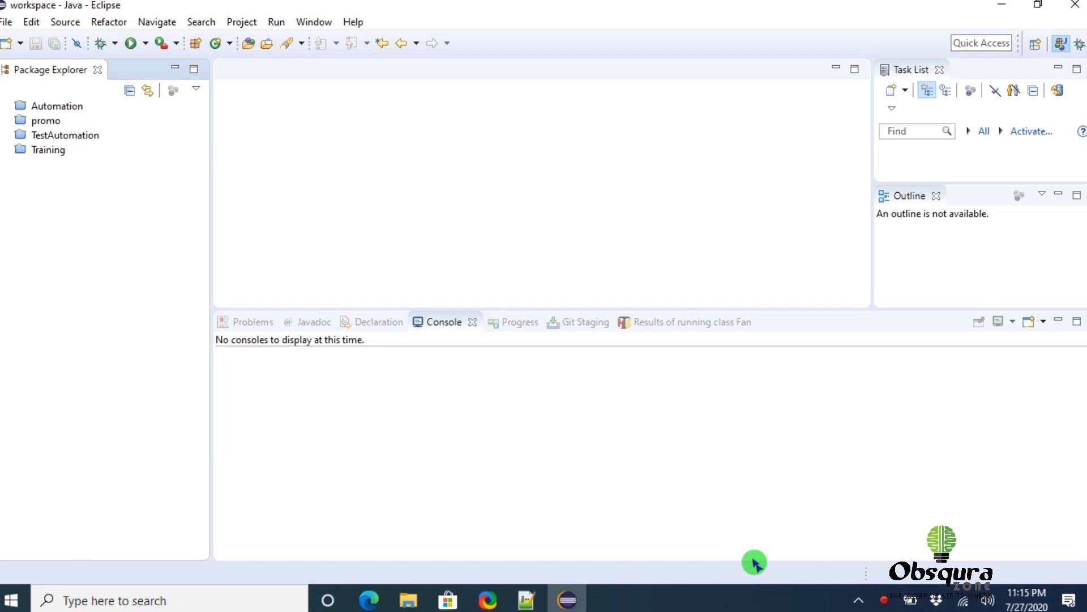
# Step: Start adding a software site named 'Cucumber' via Help > Install New Software
pyautogui.click(357, 23)
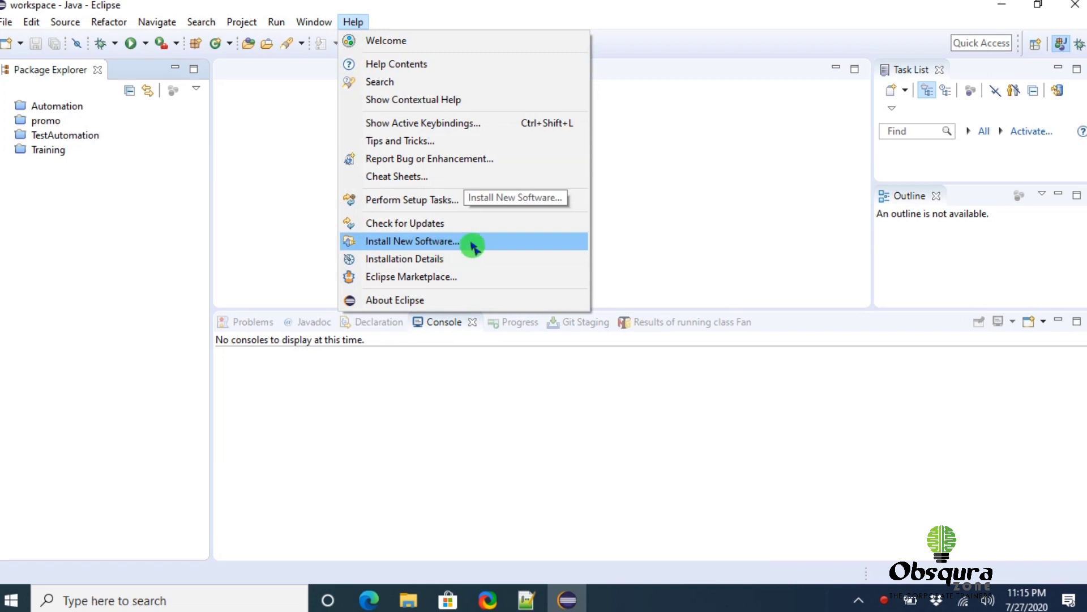
pyautogui.click(471, 242)
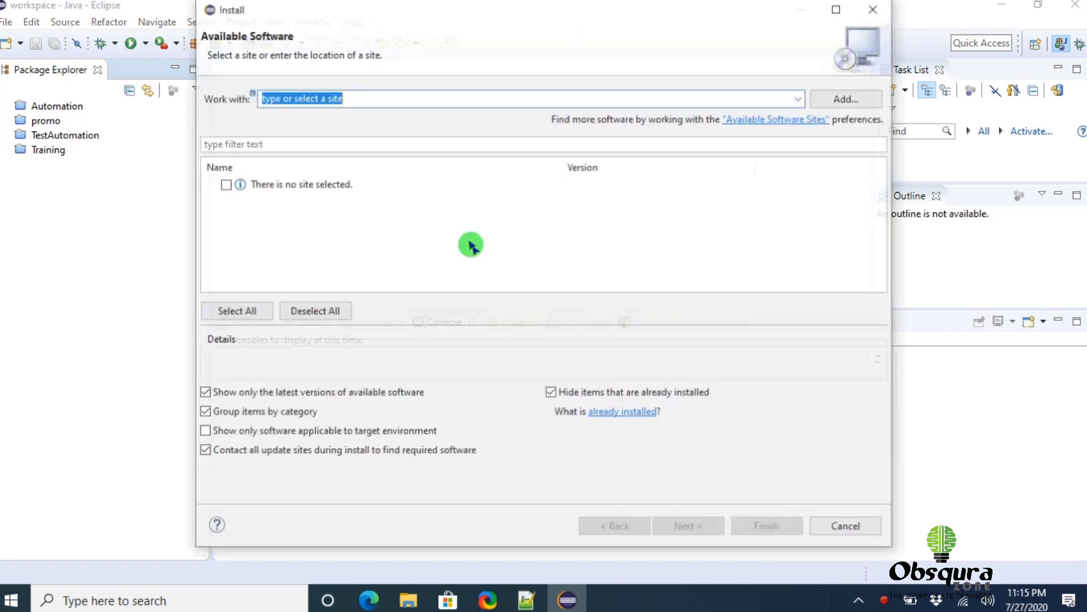
pyautogui.click(851, 98)
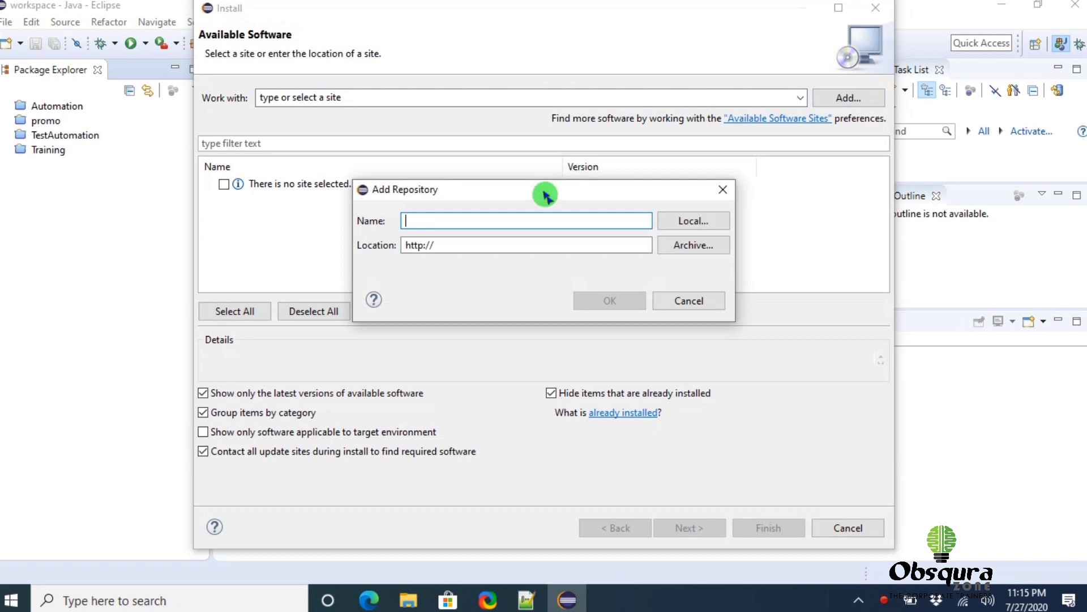
pyautogui.write('Cucumber')
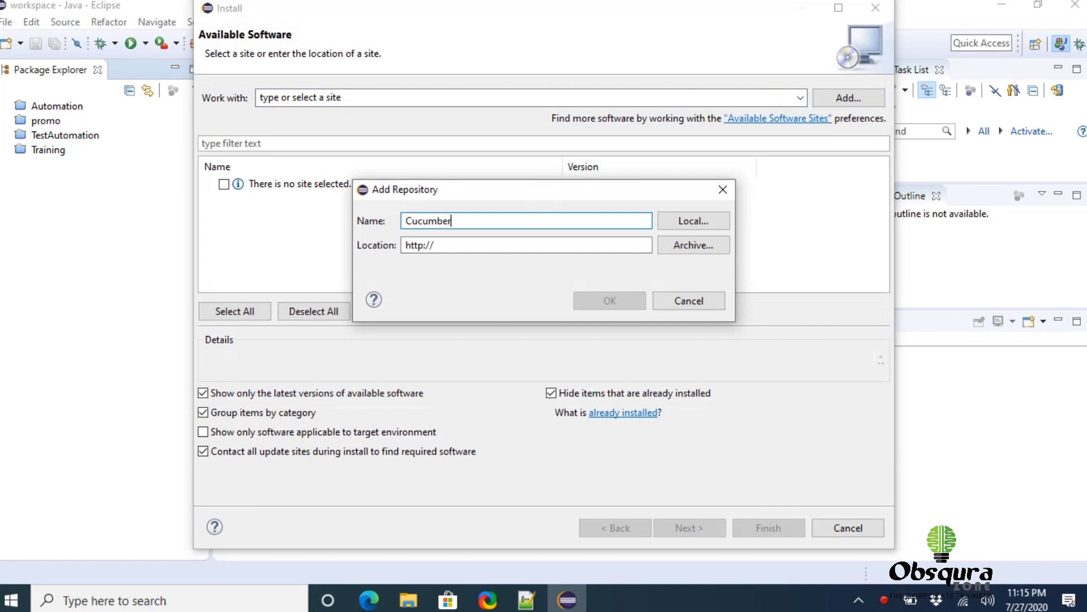
# Step: Copy the Cucumber update-site URL from the Notepad++ notes and return to Eclipse
pyautogui.click(527, 600)
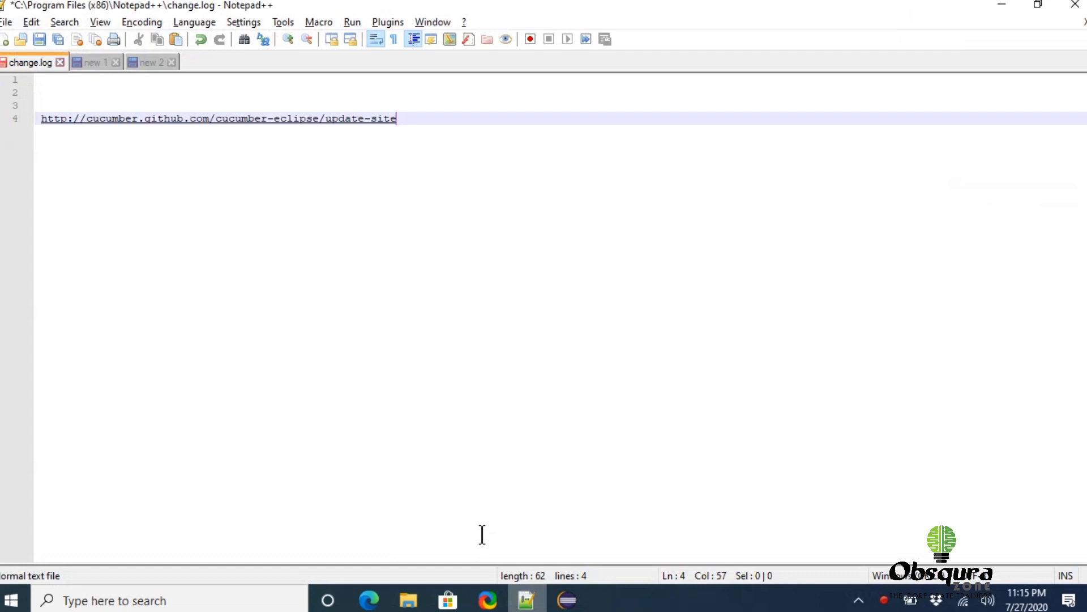
pyautogui.moveTo(397, 121); pyautogui.dragTo(43, 121)
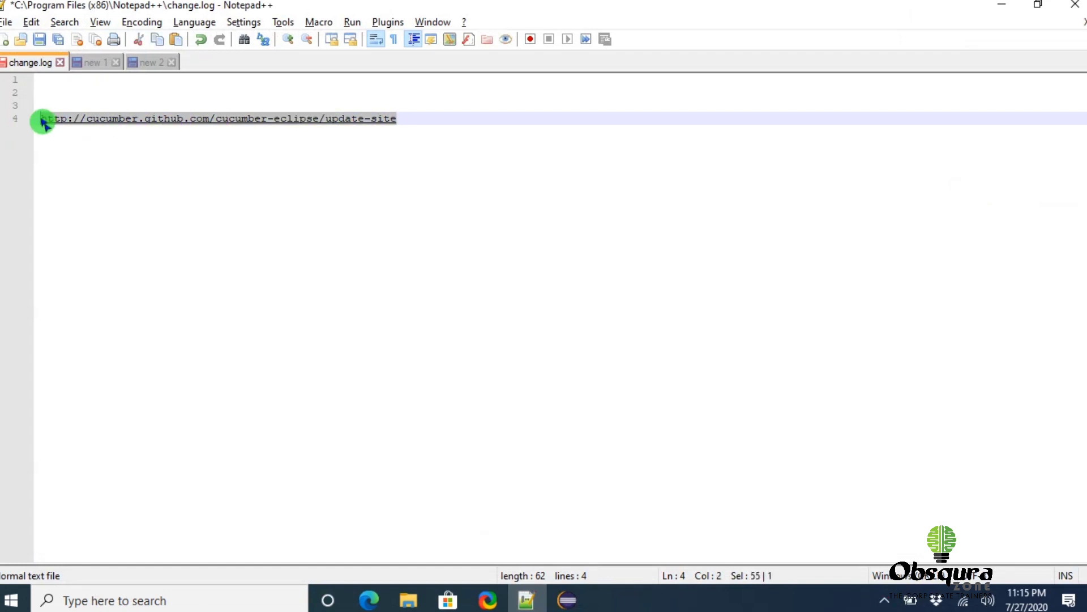
pyautogui.hotkey('alt', 'Tab')
# Step: Paste the Cucumber update-site URL as location, tick Cucumber Eclipse Plugin, and continue
pyautogui.moveTo(442, 246); pyautogui.dragTo(383, 245)
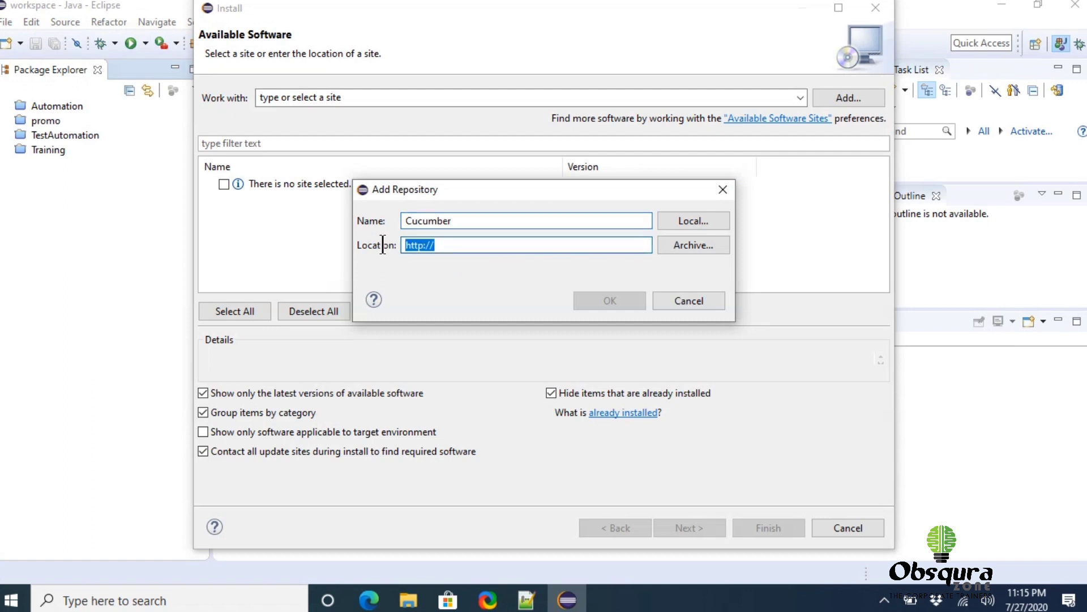
pyautogui.write('http://cucumber.github.com/cucumber-eclipse/update-site')
pyautogui.click(608, 302)
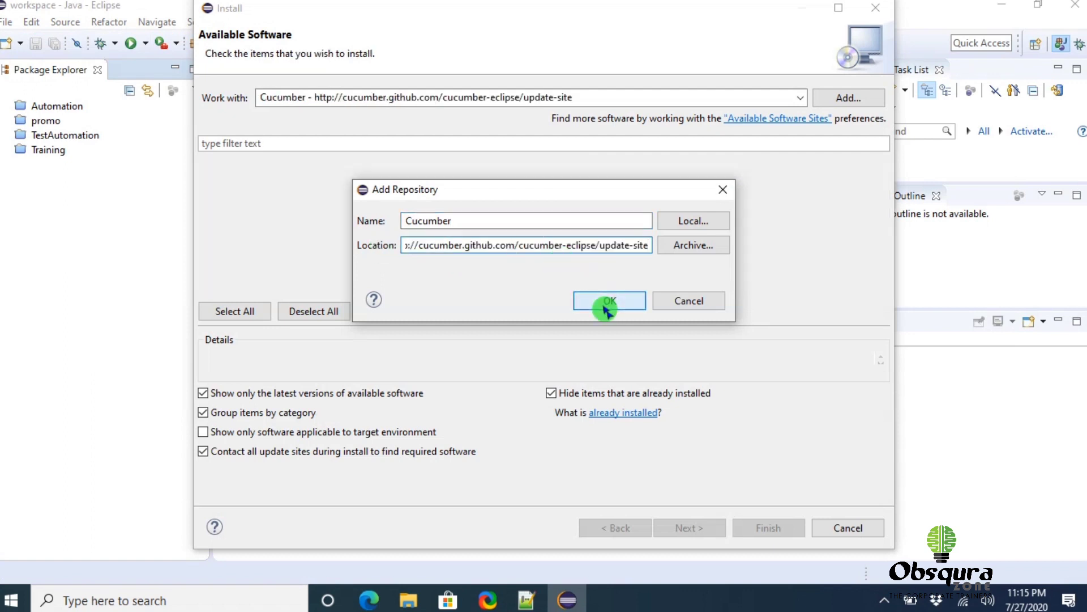
pyautogui.click(224, 183)
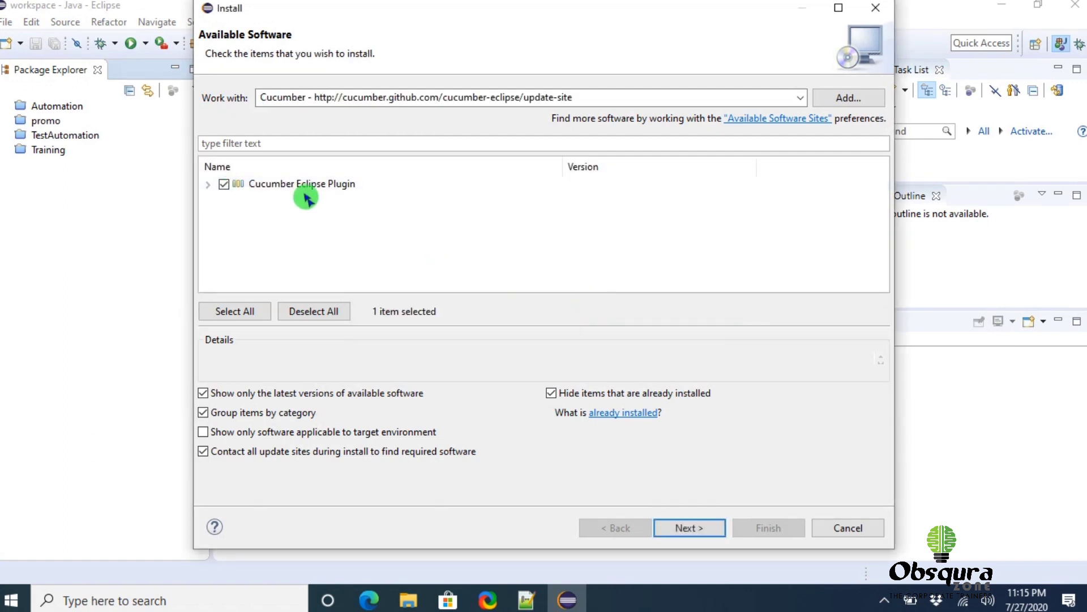
pyautogui.click(695, 530)
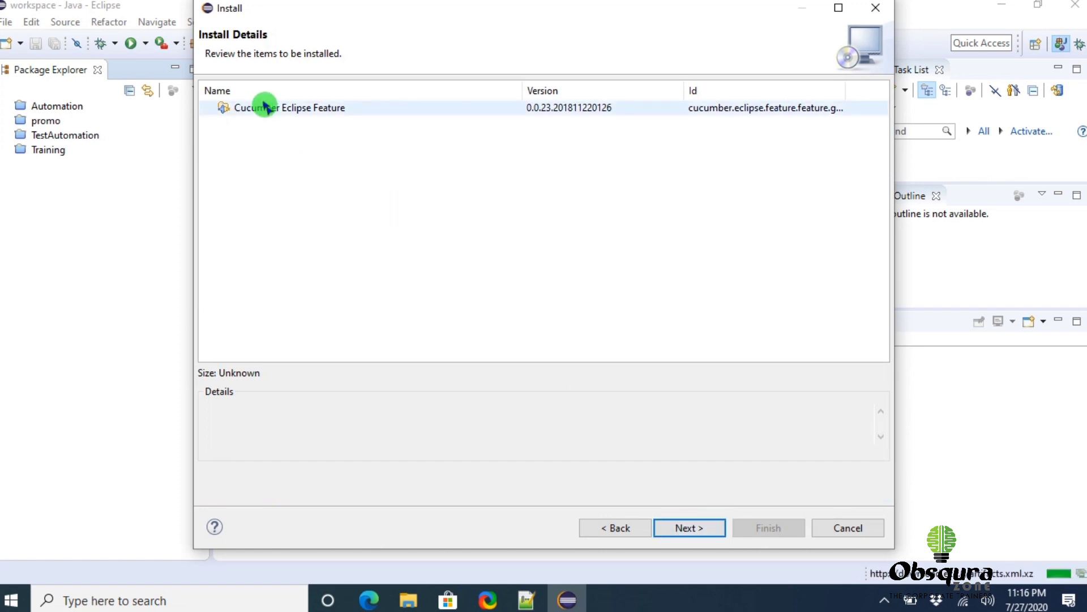
# Step: Accept the MIT license and install Cucumber Eclipse Feature, allowing the unsigned content
pyautogui.click(690, 527)
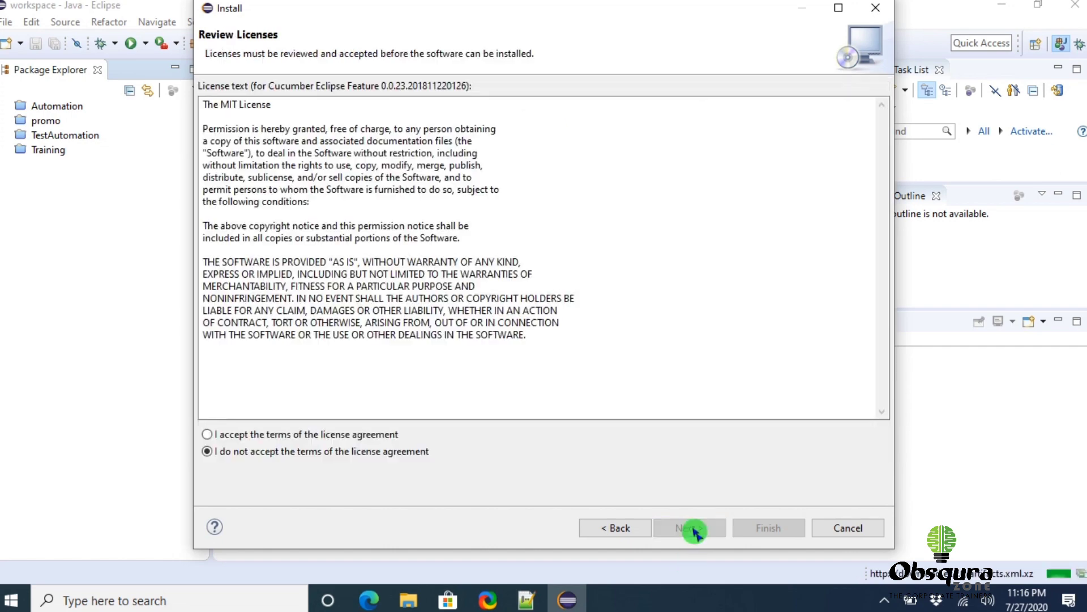
pyautogui.click(210, 435)
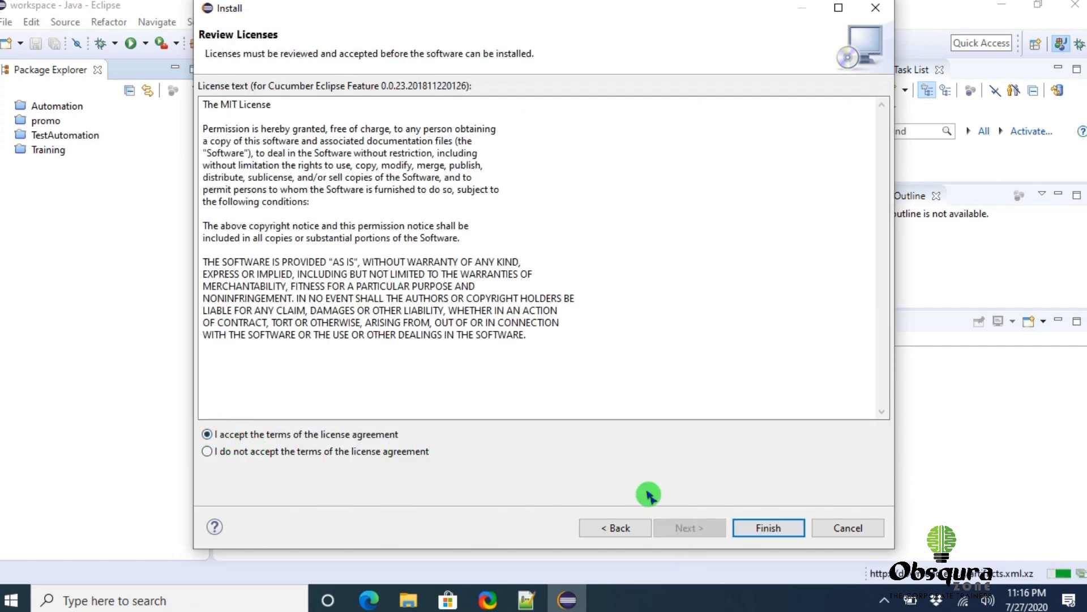
pyautogui.click(752, 529)
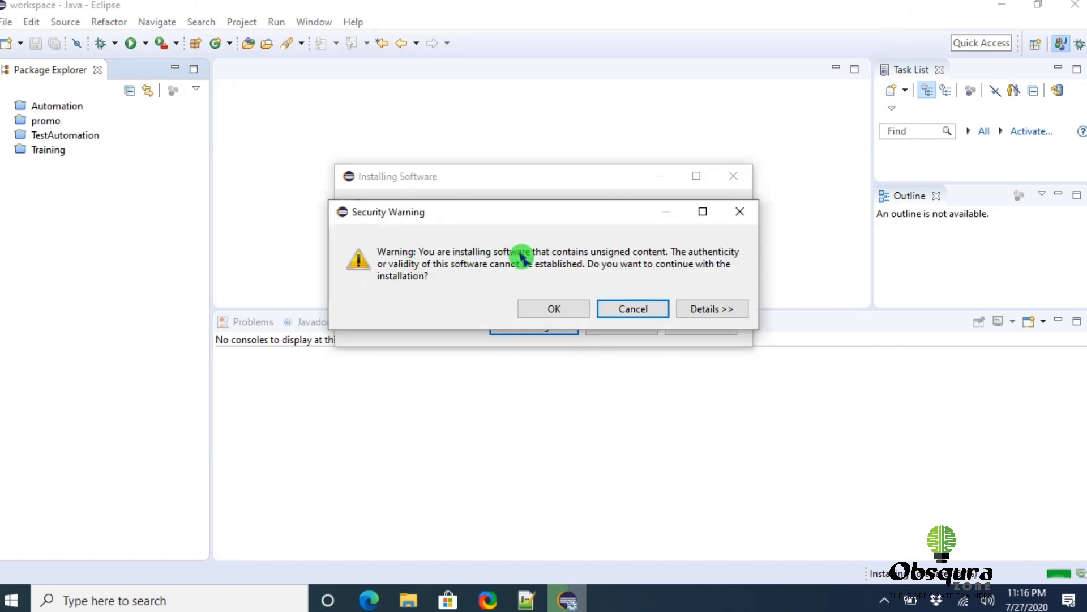
pyautogui.click(565, 313)
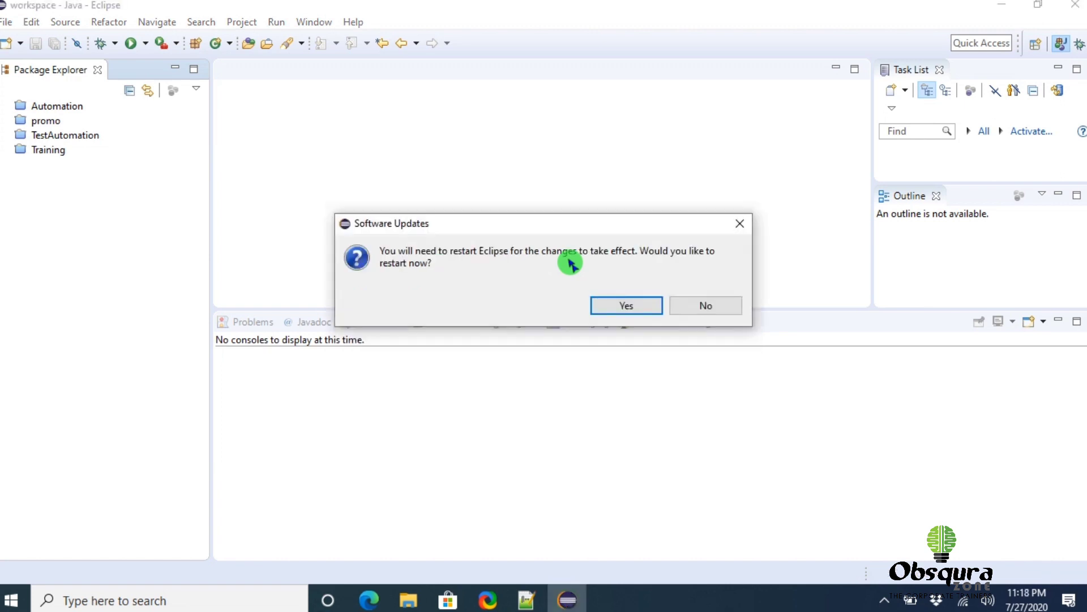
# Step: Restart Eclipse and view the Cucumber and JUnit dependency XML in Notepad++'s 'new 1' tab
pyautogui.click(620, 308)
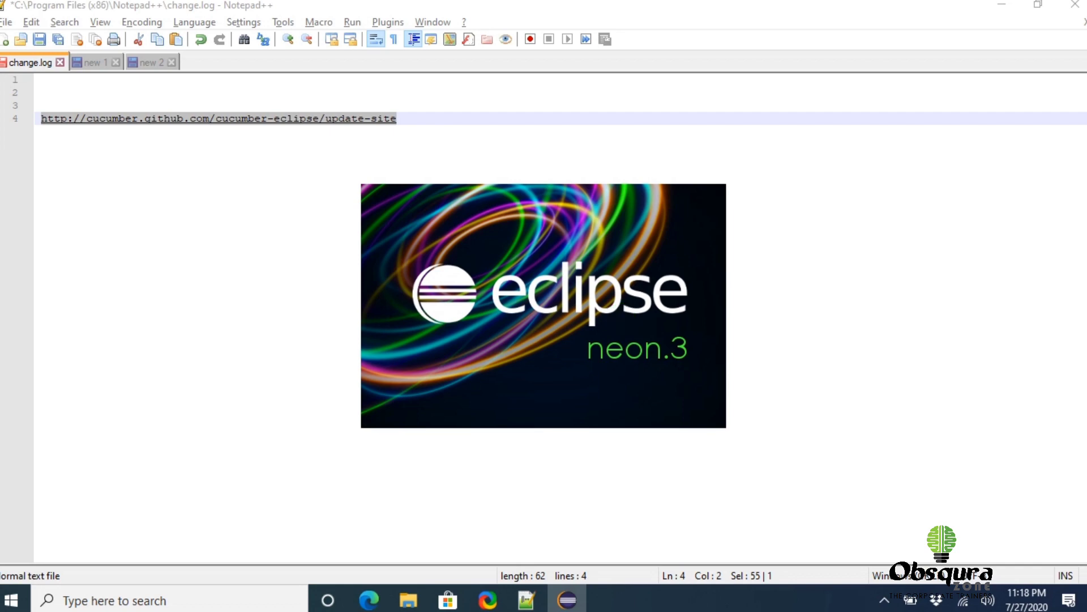
pyautogui.click(43, 146)
pyautogui.click(93, 62)
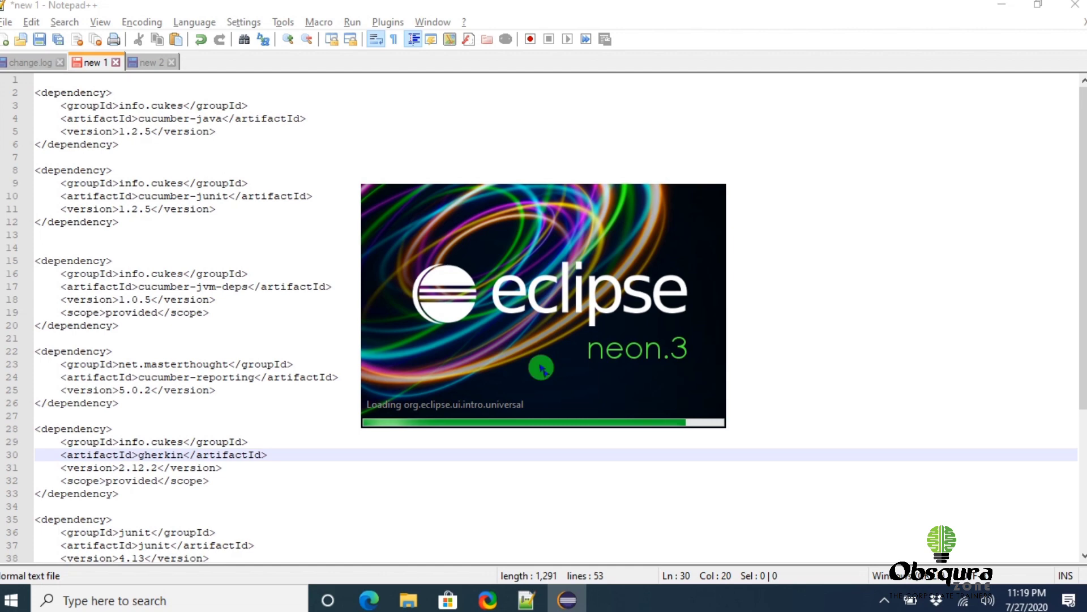
pyautogui.click(539, 366)
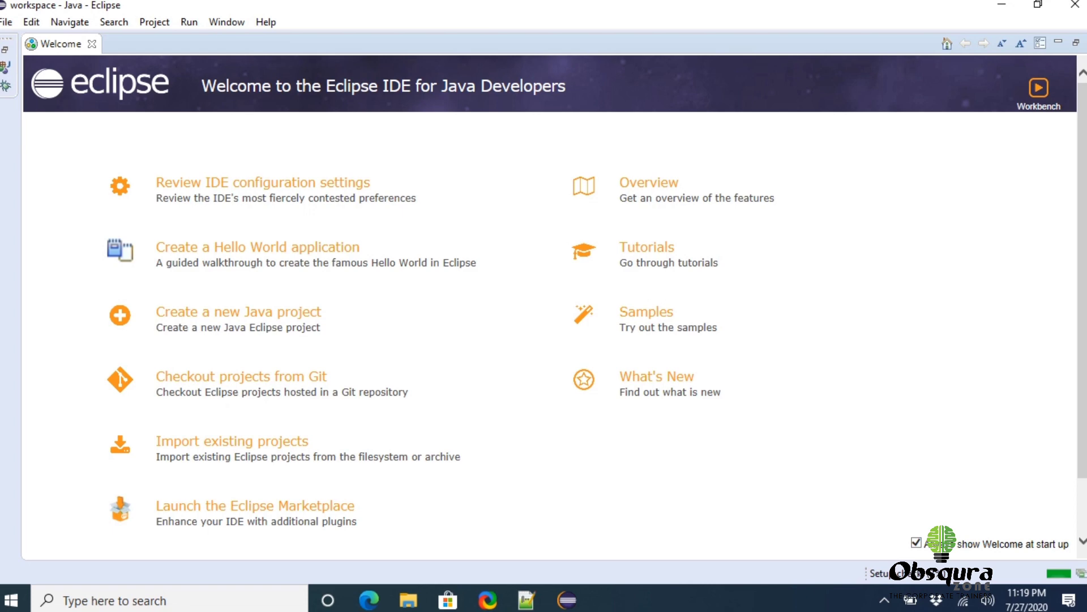
pyautogui.click(266, 23)
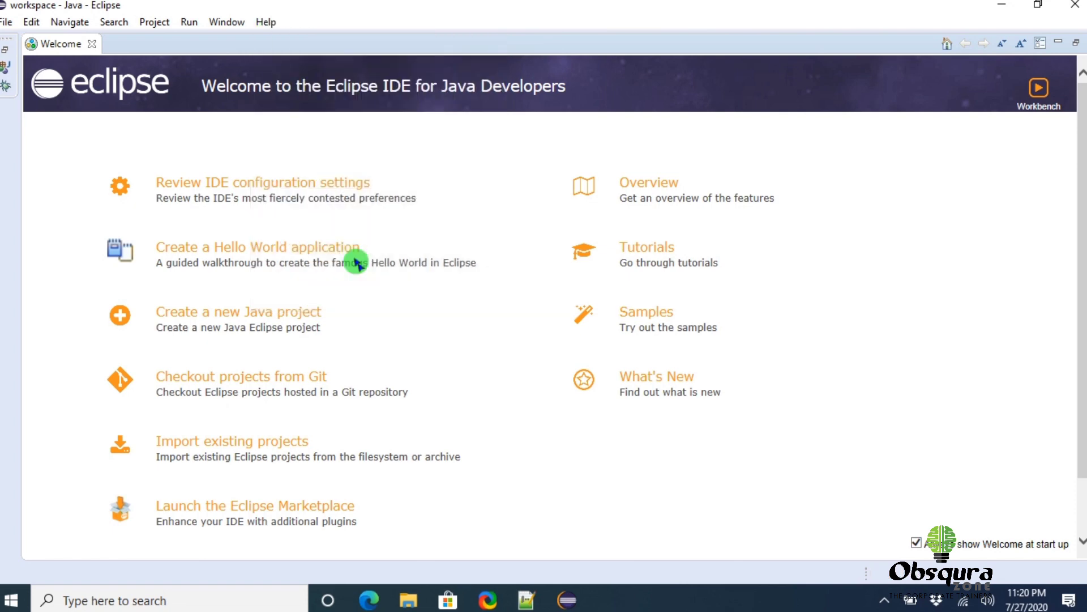
pyautogui.write('c')
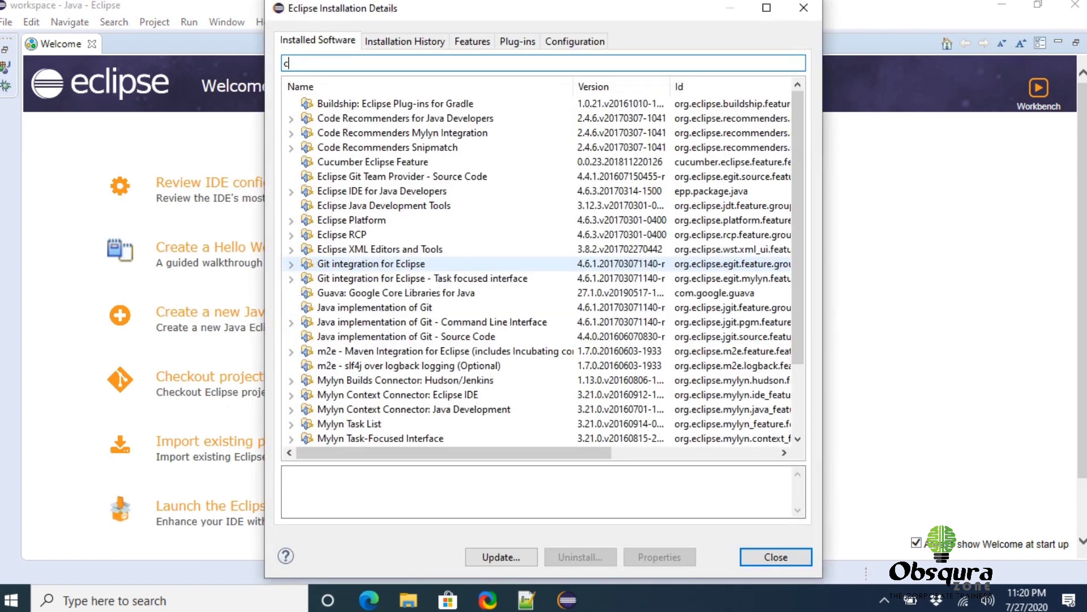
pyautogui.write('uc')
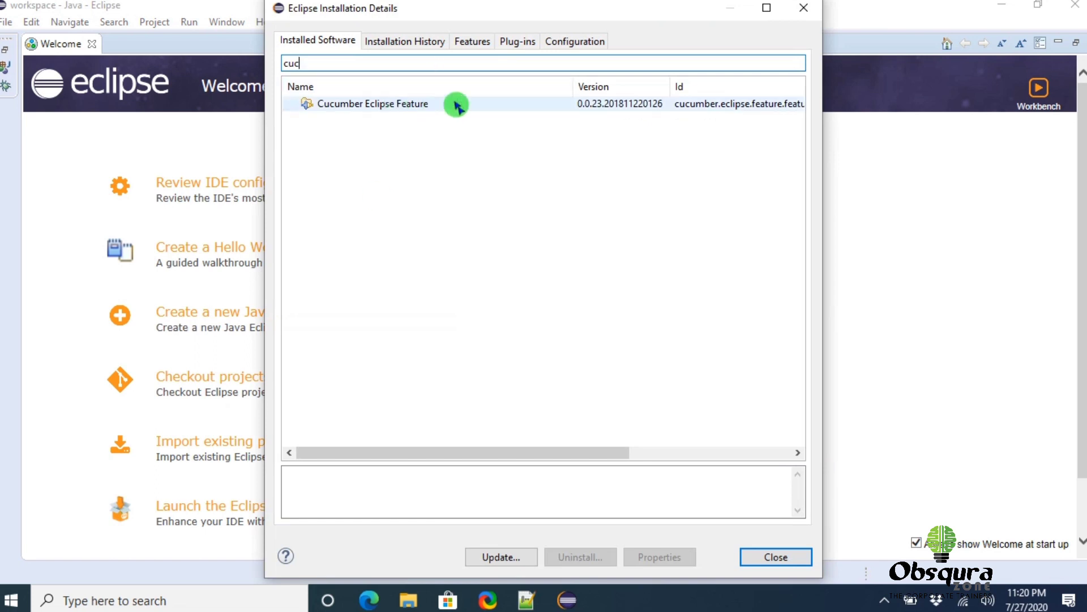
pyautogui.click(768, 558)
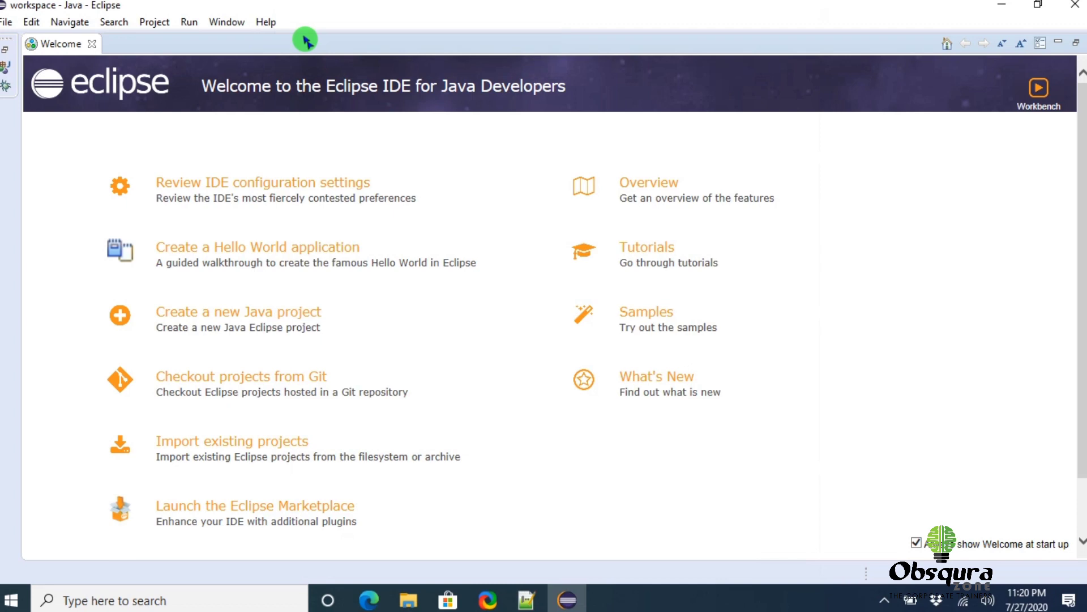
# Step: Choose the Maven Project wizard from the 'maven'-filtered New Project list and continue
pyautogui.click(8, 22)
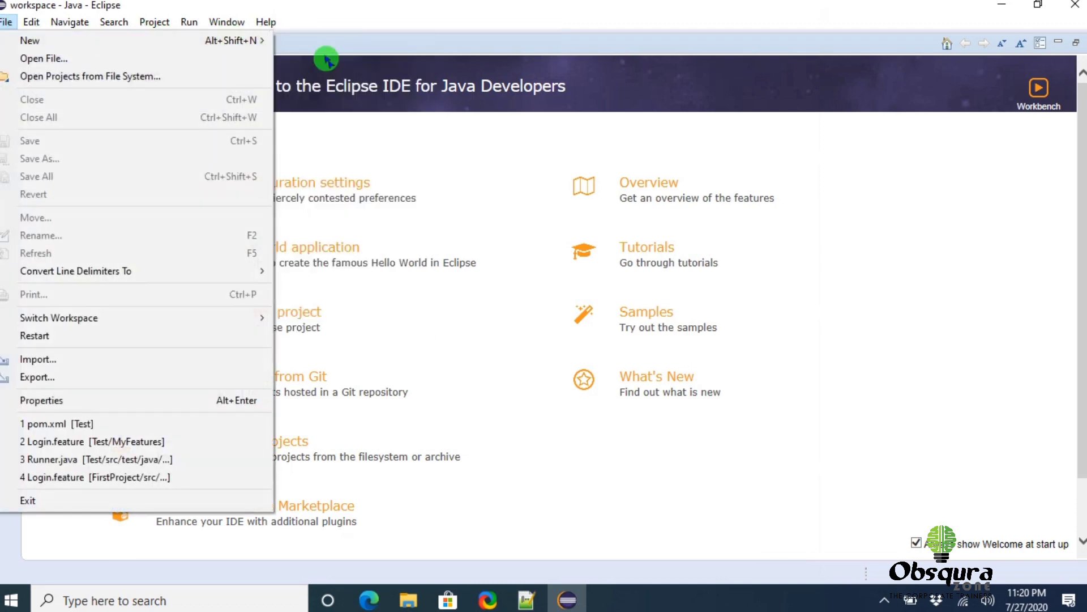
pyautogui.moveTo(136, 41)
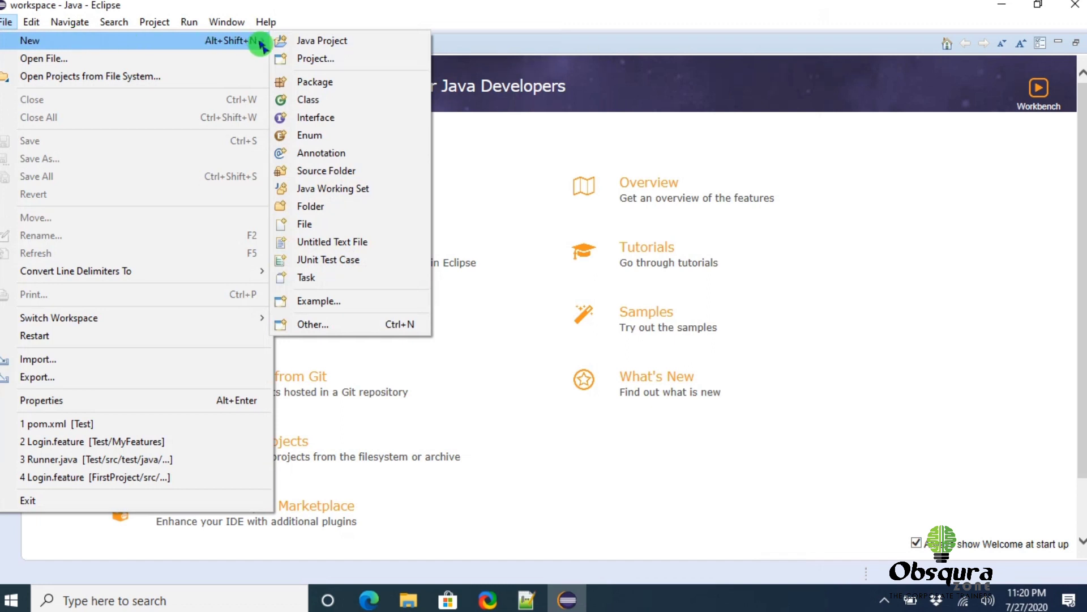
pyautogui.click(316, 59)
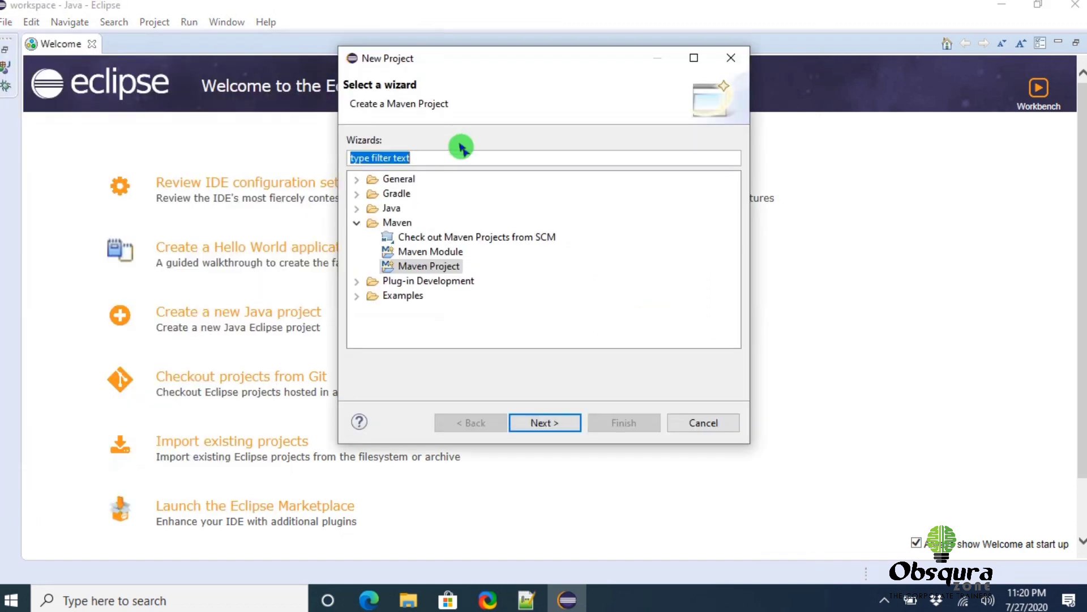
pyautogui.click(459, 160)
pyautogui.write('mave')
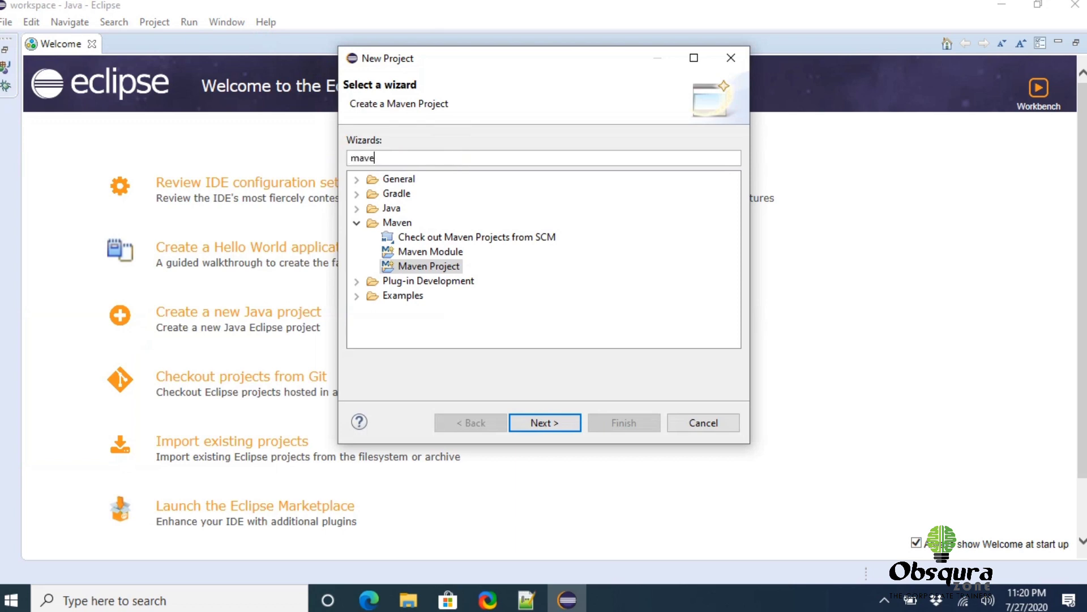
pyautogui.write('n')
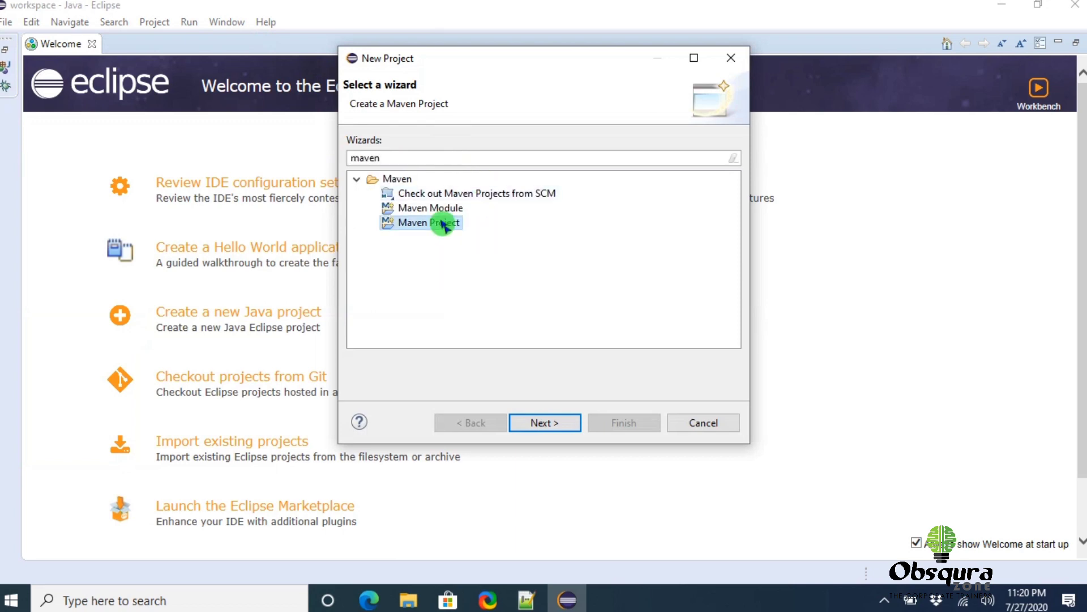
pyautogui.click(439, 222)
pyautogui.click(568, 426)
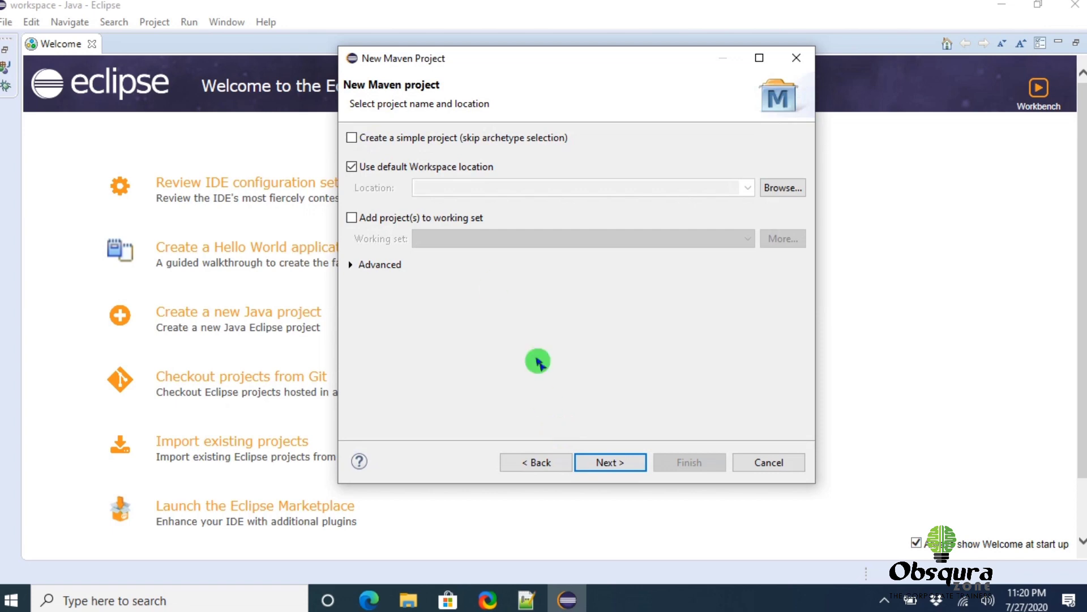
# Step: Make it a simple project stored in the Work_Cucumber folder, not the default location
pyautogui.click(351, 168)
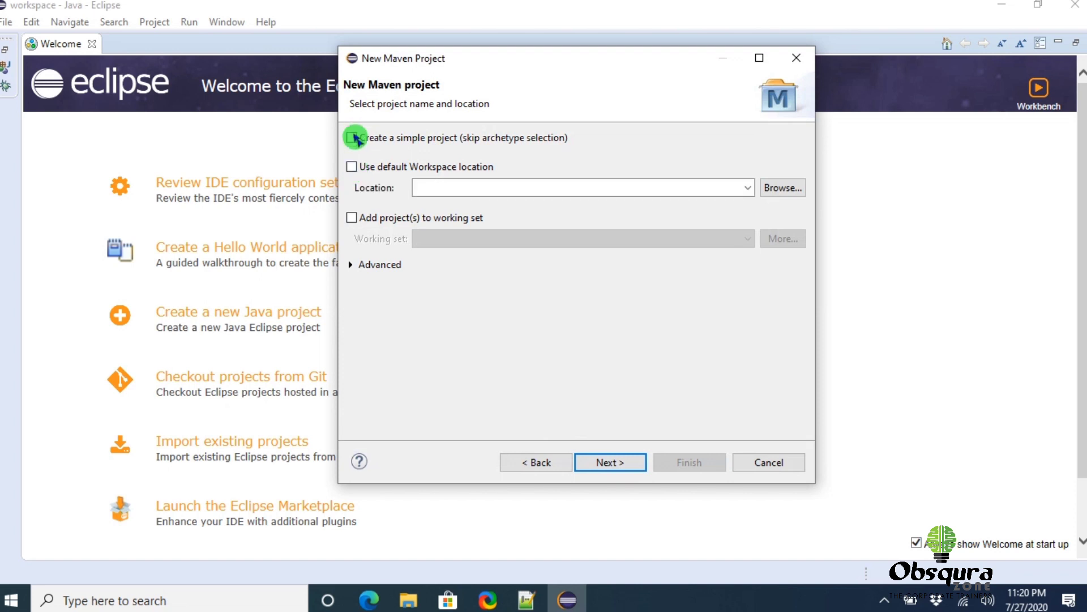
pyautogui.click(352, 138)
pyautogui.click(776, 189)
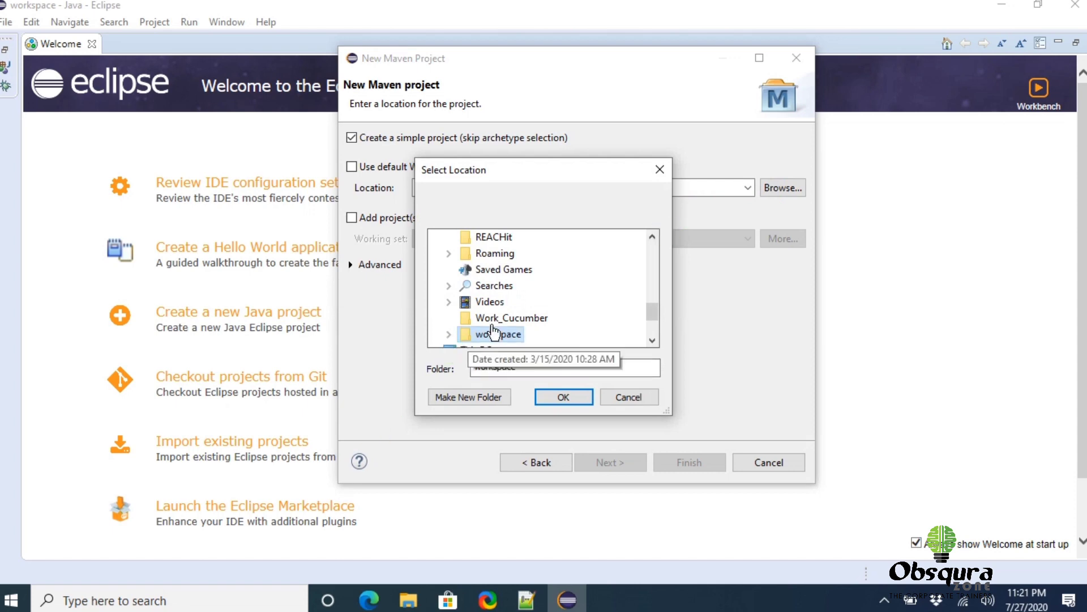
pyautogui.click(510, 318)
pyautogui.click(547, 397)
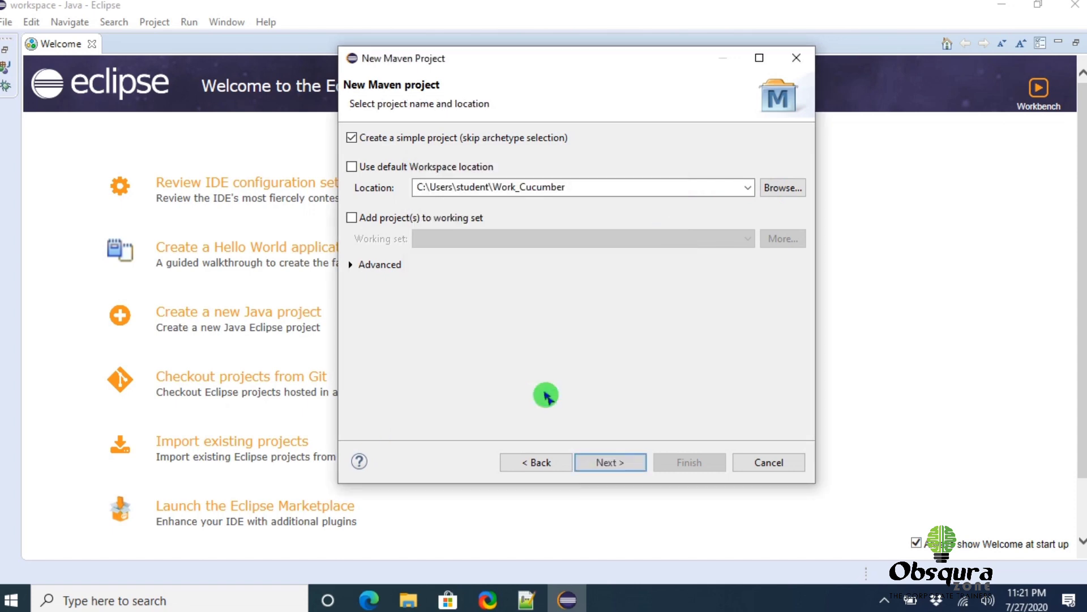
pyautogui.click(618, 460)
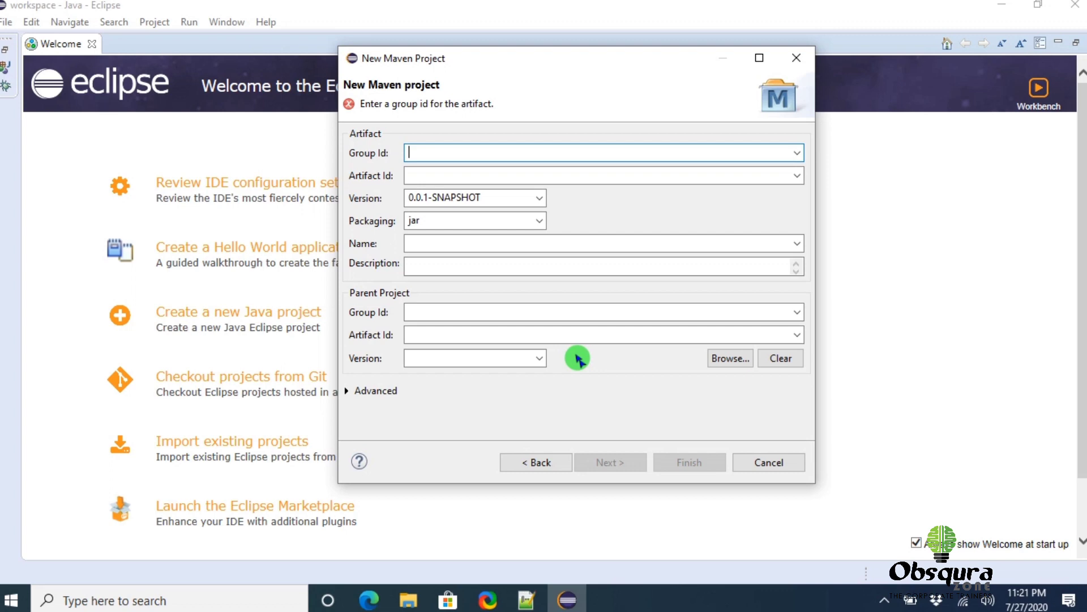
pyautogui.write('TestCu')
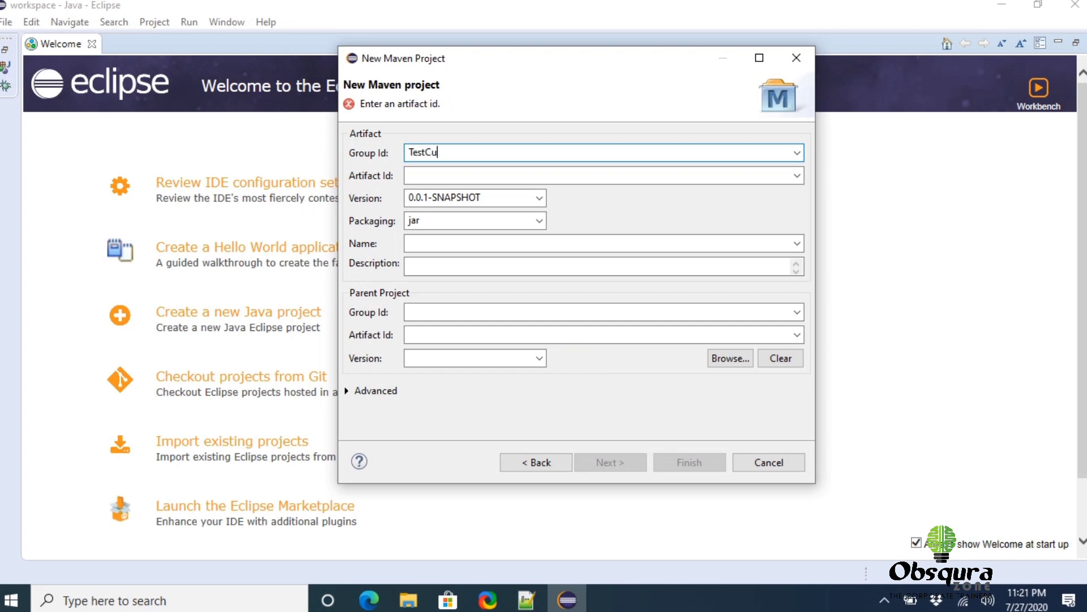
pyautogui.write('mber')
# Step: Enter Group Id TestCucumber and Artifact Id FirstProgram, then finish the project
pyautogui.press('BackSpace')
pyautogui.press('BackSpace')
pyautogui.press('BackSpace')
pyautogui.press('BackSpace')
pyautogui.write('cumber')
pyautogui.press('Tab')
pyautogui.write('Firs')
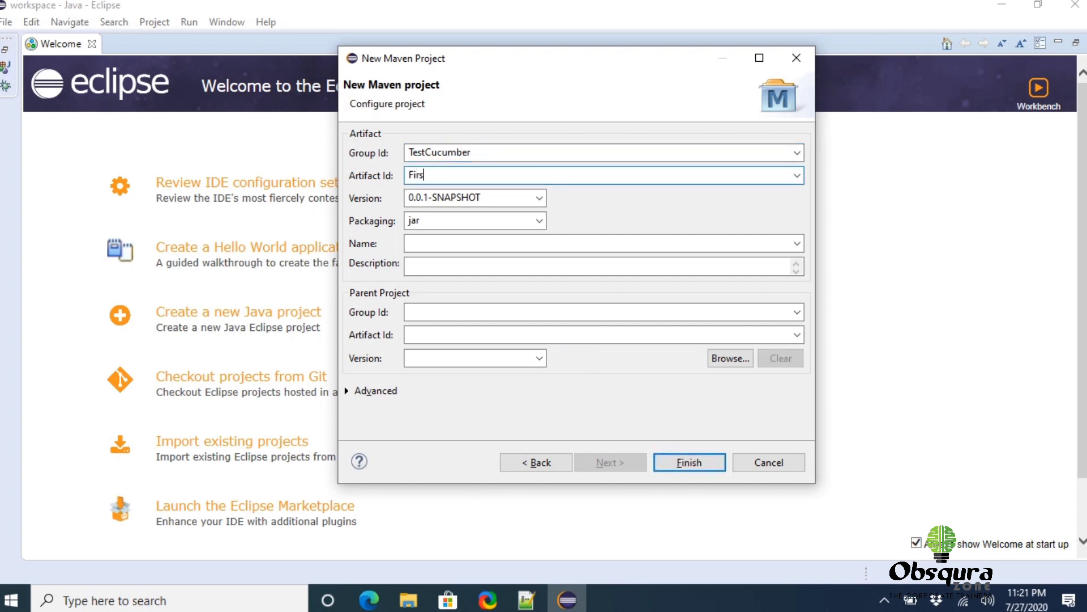
pyautogui.write('tProgr')
pyautogui.write('am')
pyautogui.click(690, 463)
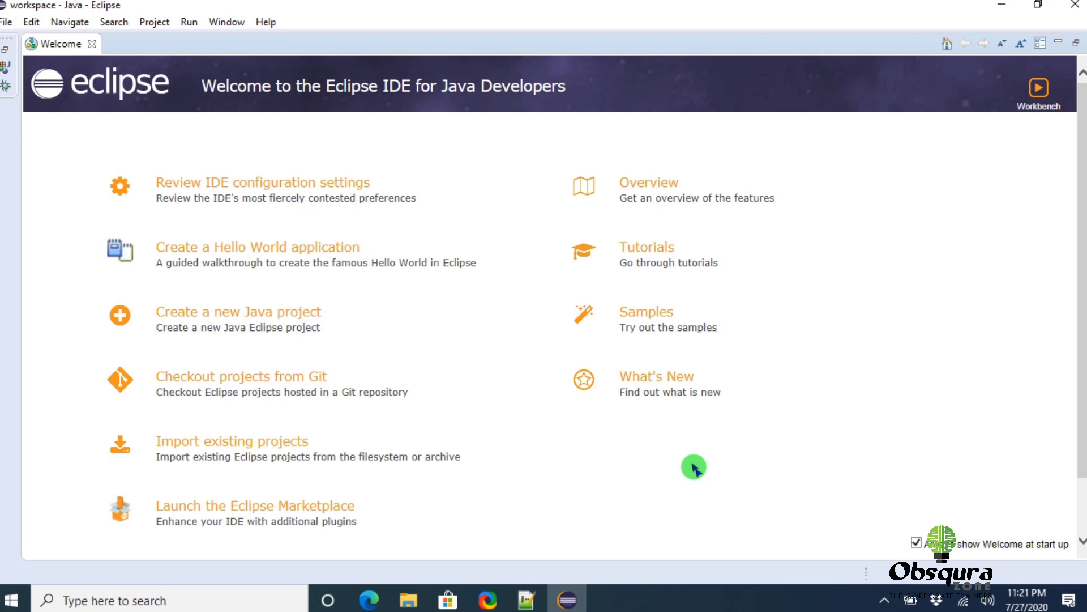
# Step: Restore the workbench from Welcome, expand FirstProgram, and select src/test/resources
pyautogui.click(7, 55)
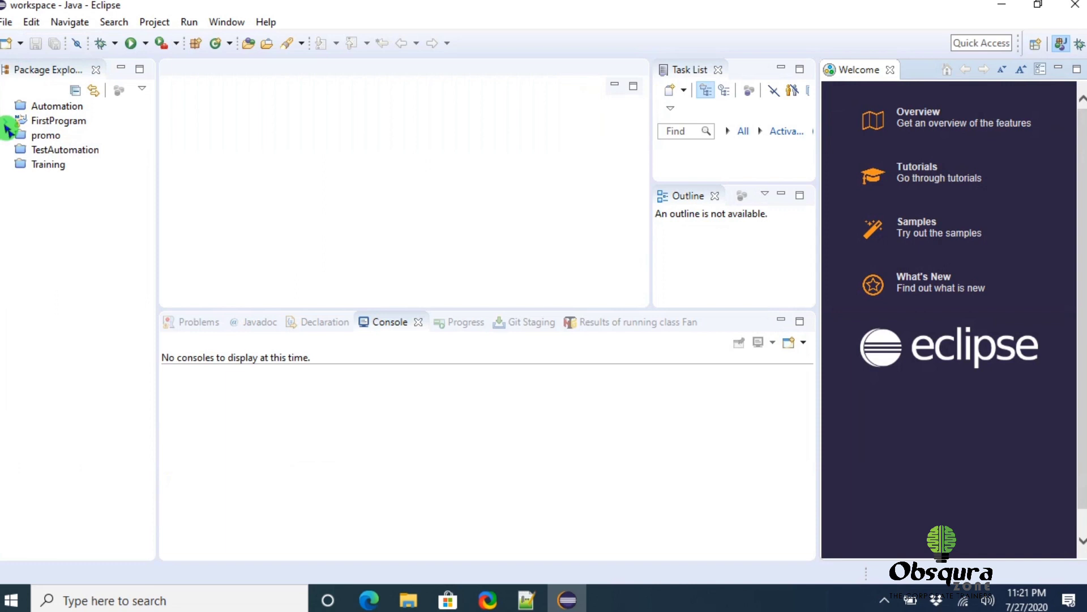
pyautogui.click(6, 122)
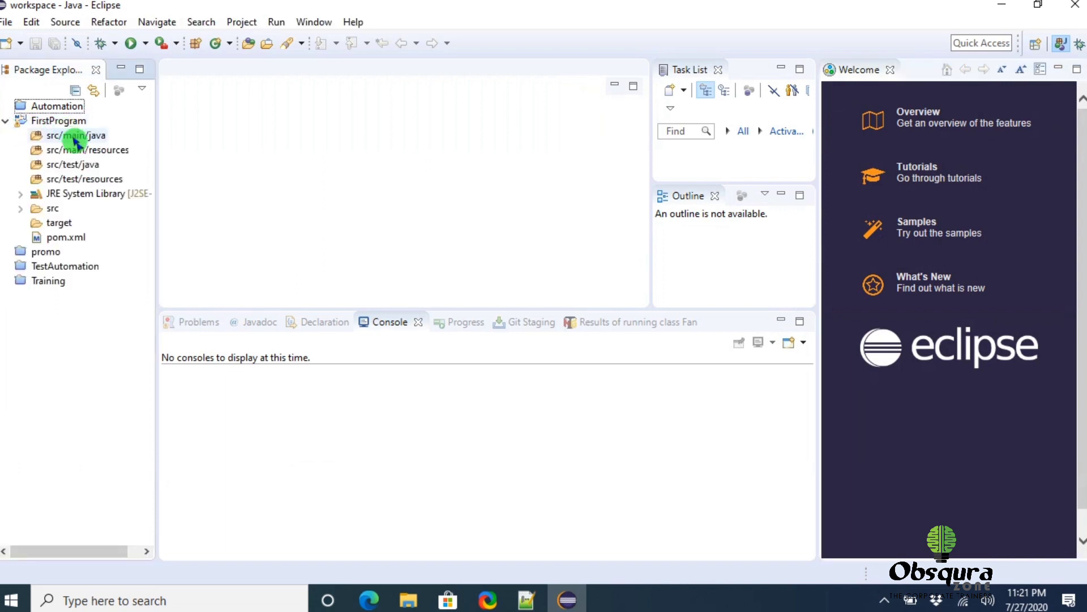
pyautogui.click(90, 182)
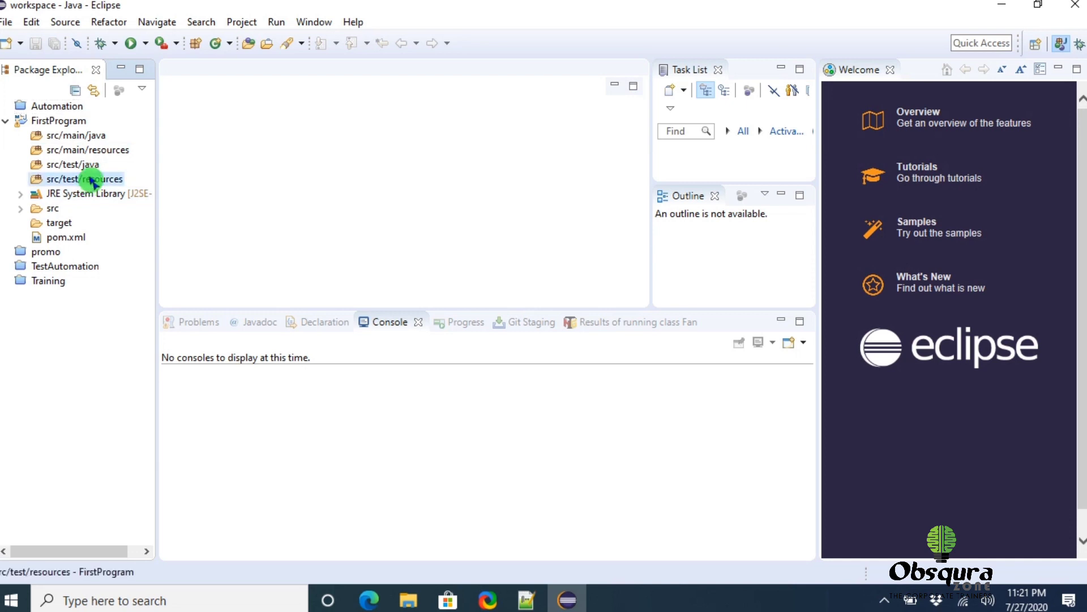
# Step: Create a folder named 'Feature' under FirstProgram/src/test/resources from its context menu
pyautogui.rightClick(92, 183)
pyautogui.moveTo(126, 118)
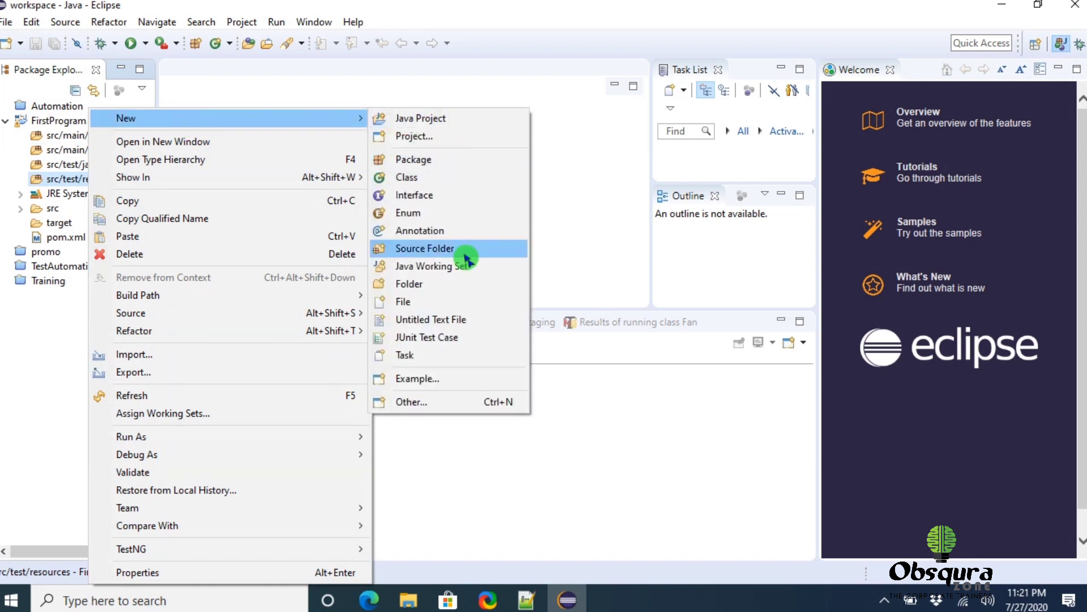
pyautogui.click(469, 285)
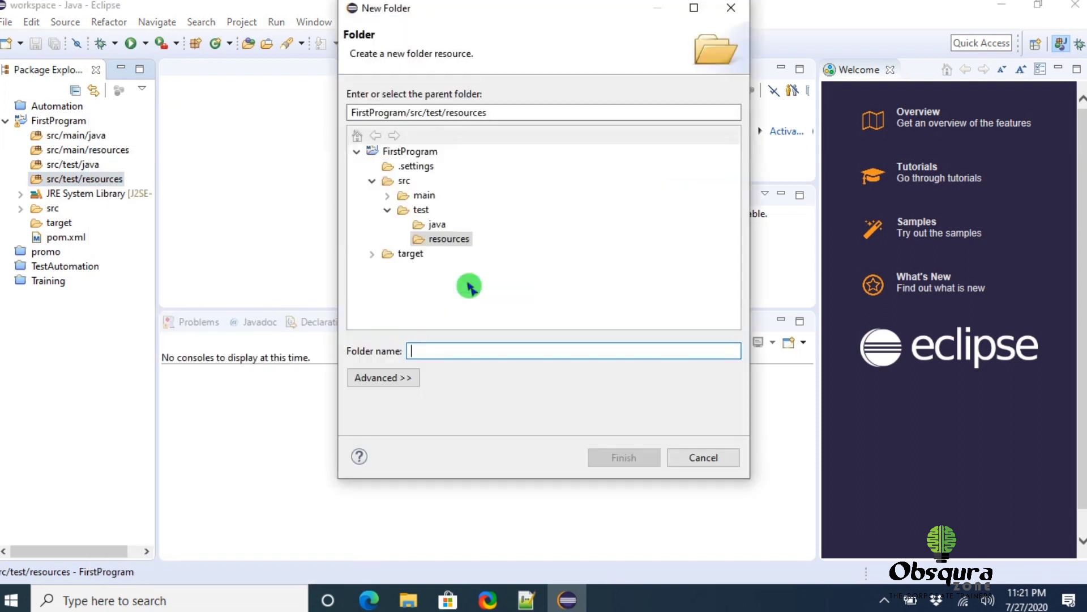
pyautogui.write('F')
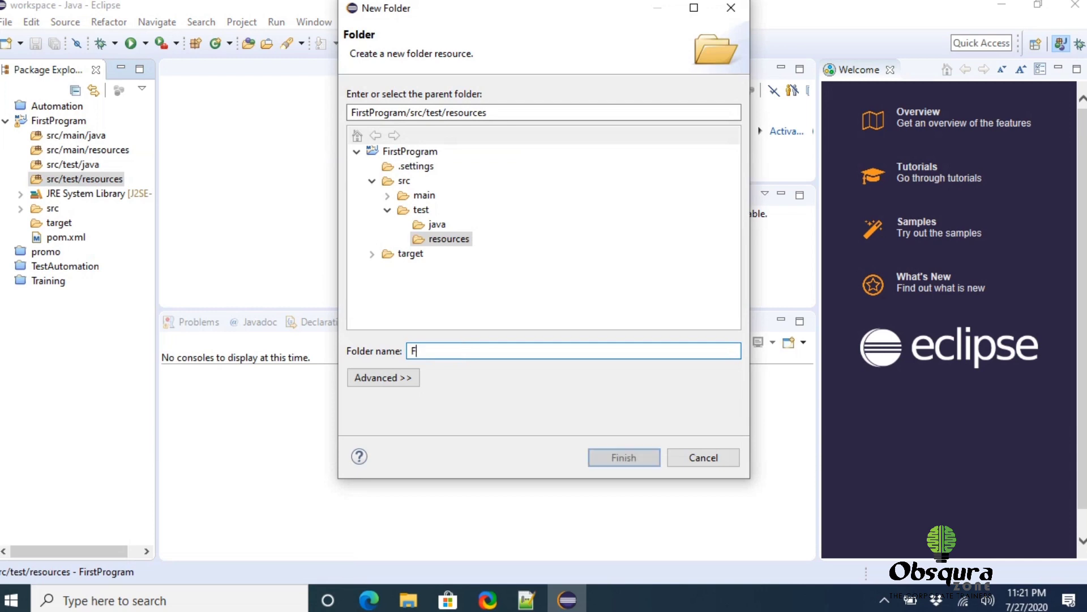
pyautogui.write('eatu')
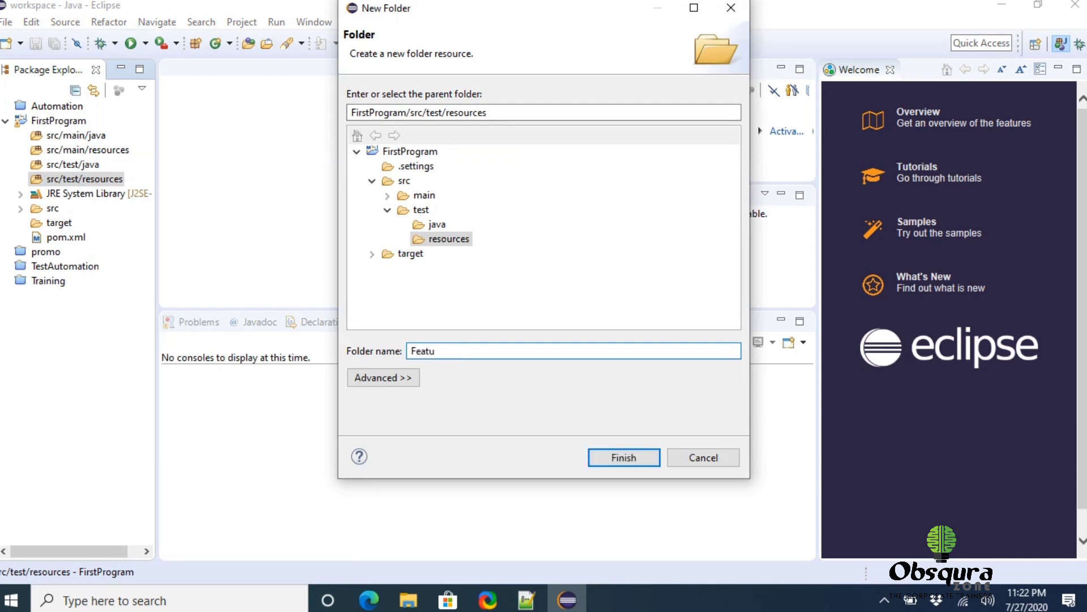
pyautogui.write('re')
pyautogui.click(624, 456)
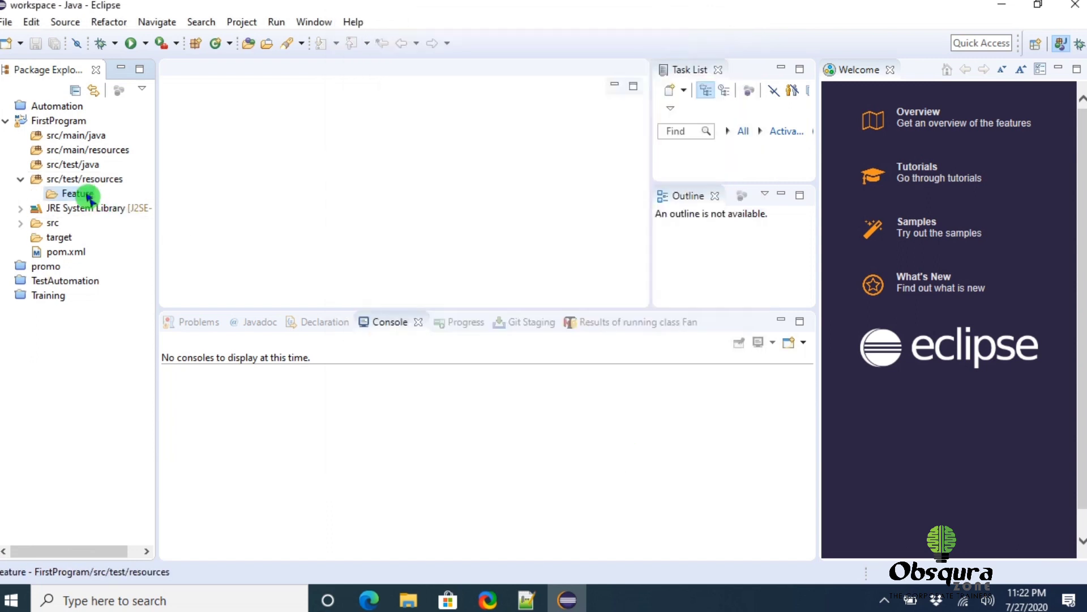
# Step: Add a new file named FirstFeature.feature under the Feature folder
pyautogui.rightClick(88, 196)
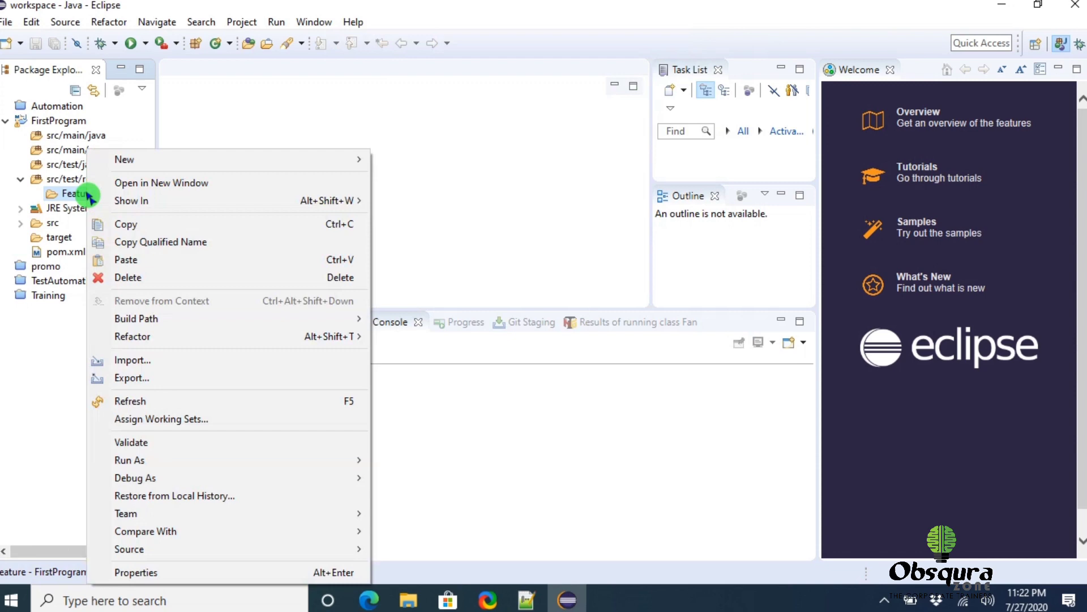
pyautogui.moveTo(124, 158)
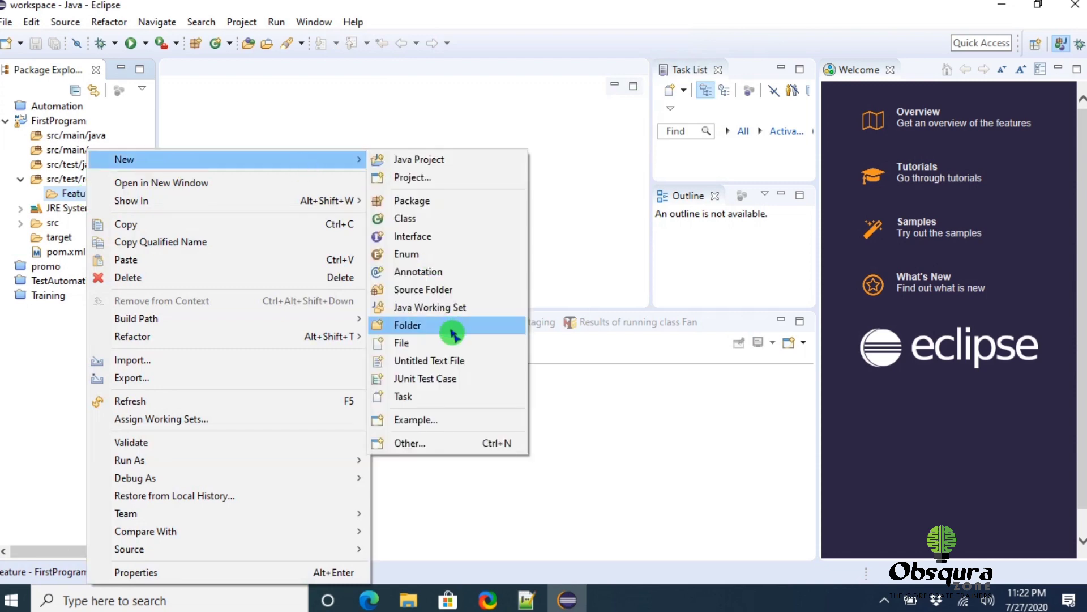
pyautogui.click(452, 338)
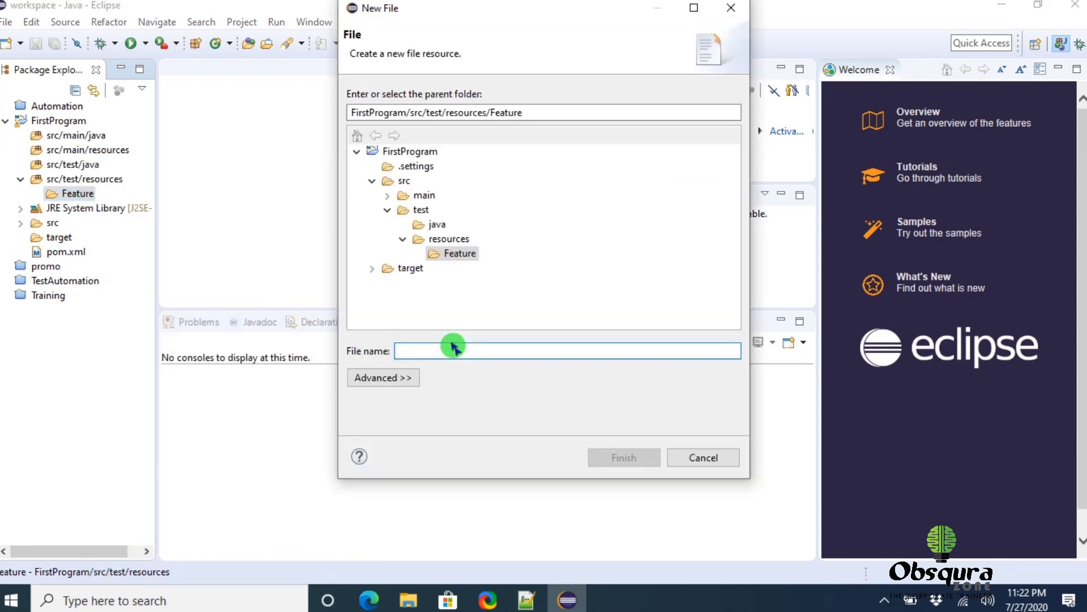
pyautogui.write('F')
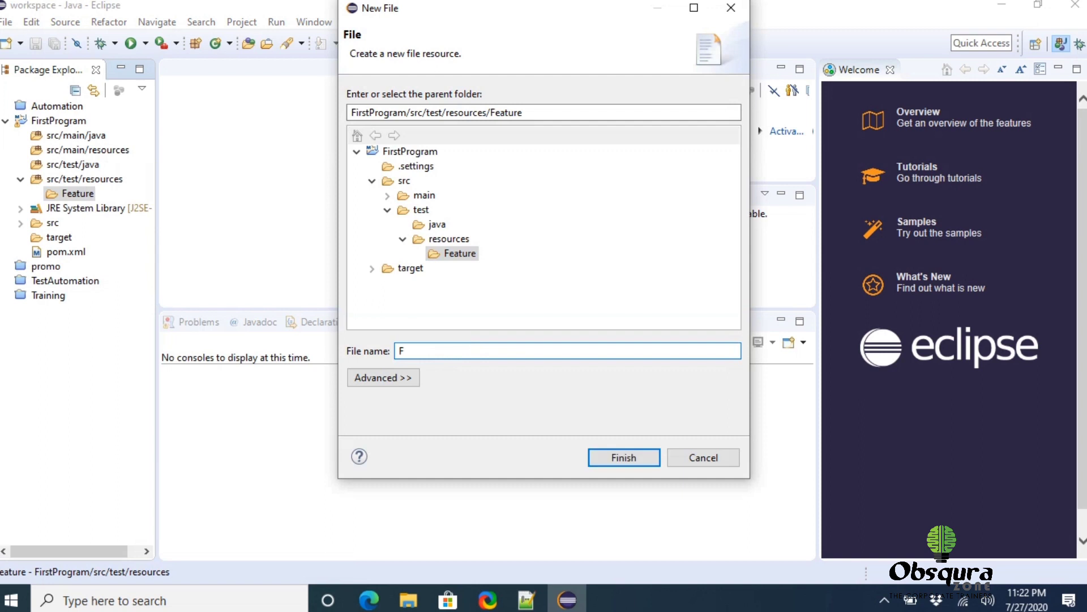
pyautogui.write('irst')
pyautogui.write('Feature')
pyautogui.click(454, 348)
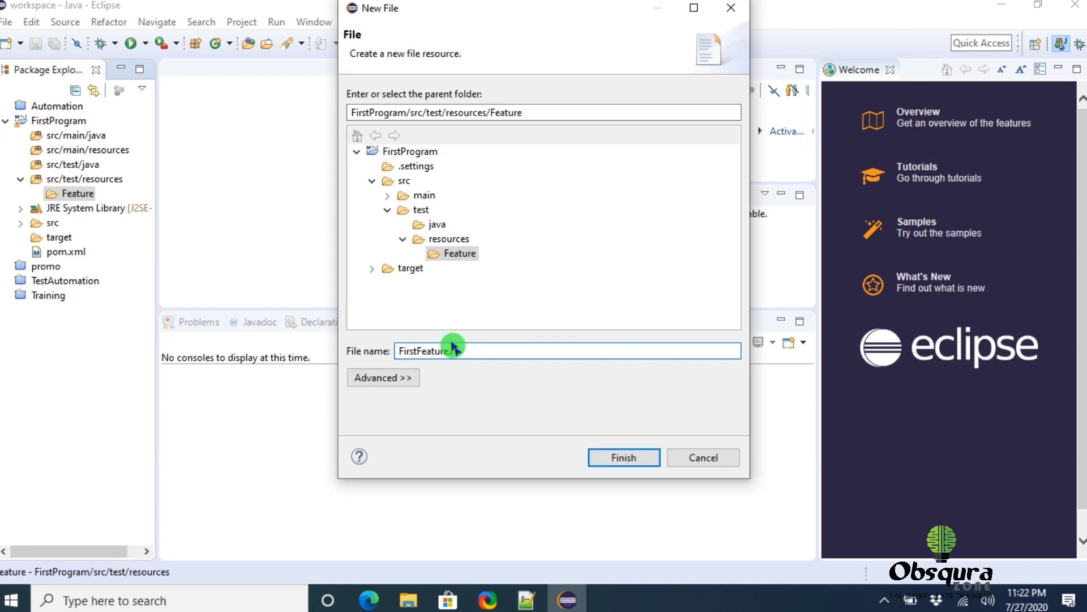
pyautogui.write('featu')
pyautogui.write('re')
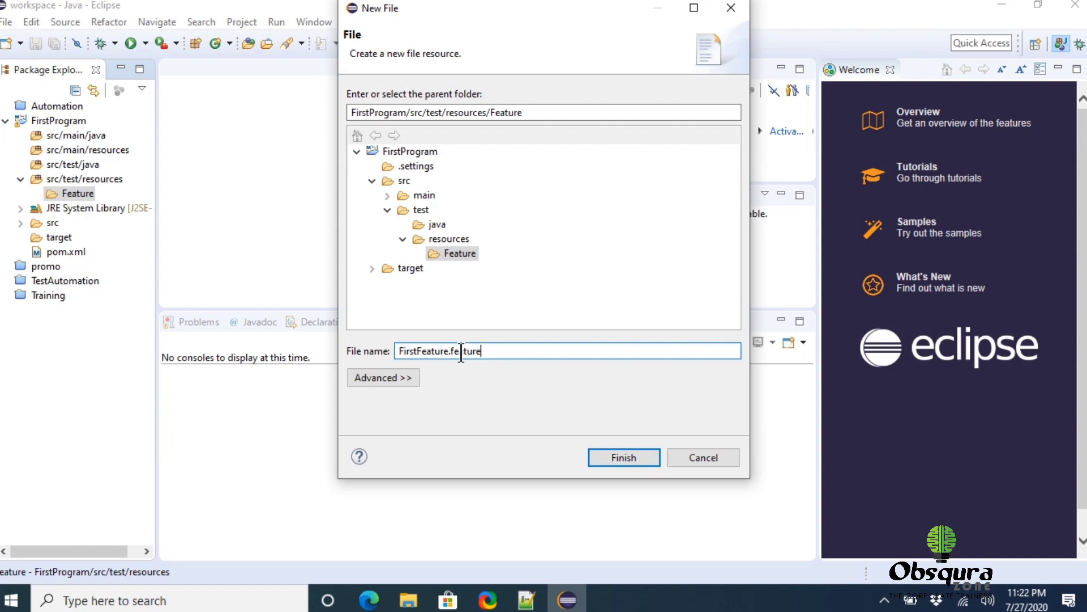
pyautogui.click(454, 362)
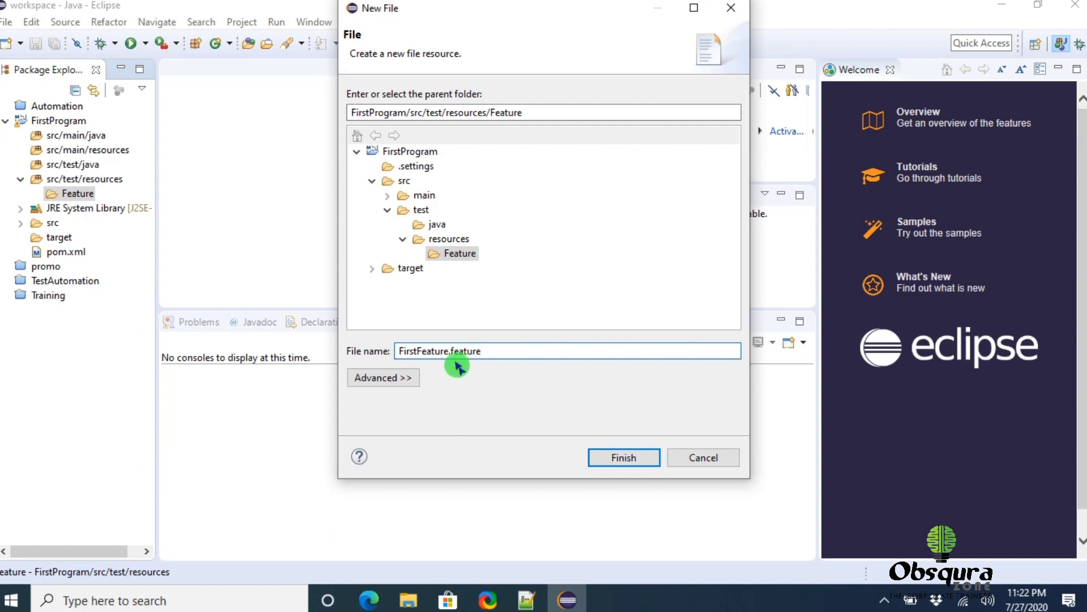
pyautogui.click(620, 459)
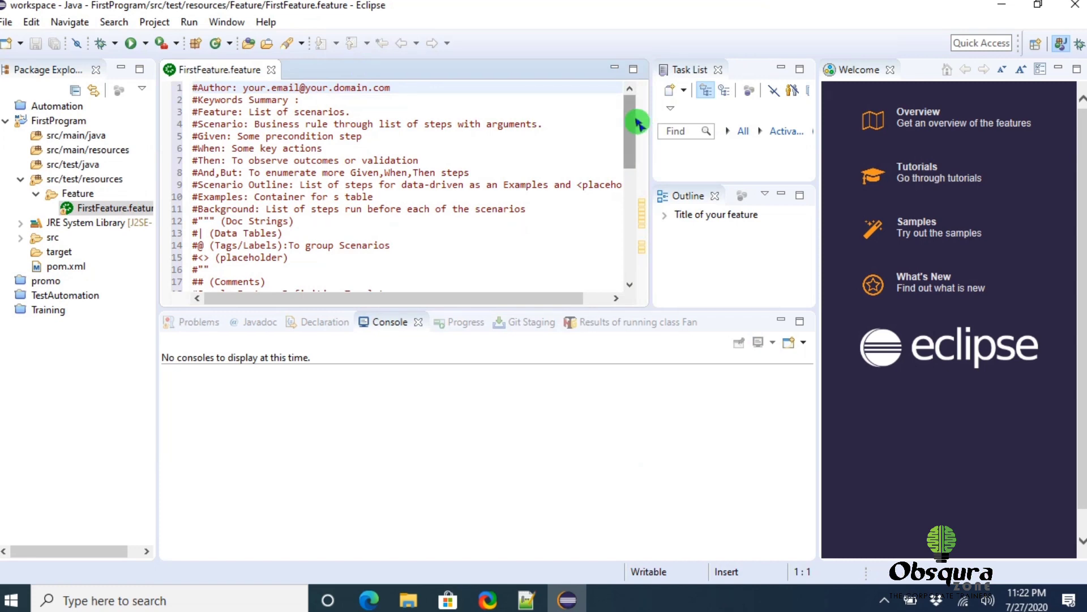
pyautogui.moveTo(638, 113)
pyautogui.mouseDown()
pyautogui.moveTo(640, 243)
pyautogui.moveTo(637, 144)
pyautogui.mouseUp()
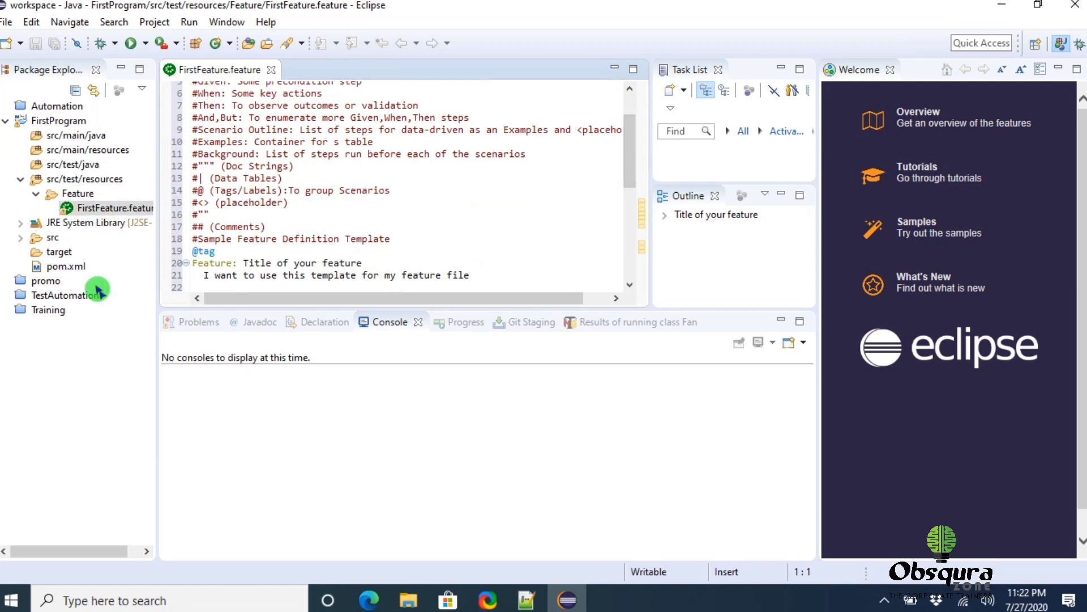
# Step: Open the FirstProgram pom.xml from Package Explorer next to the feature file
pyautogui.doubleClick(68, 268)
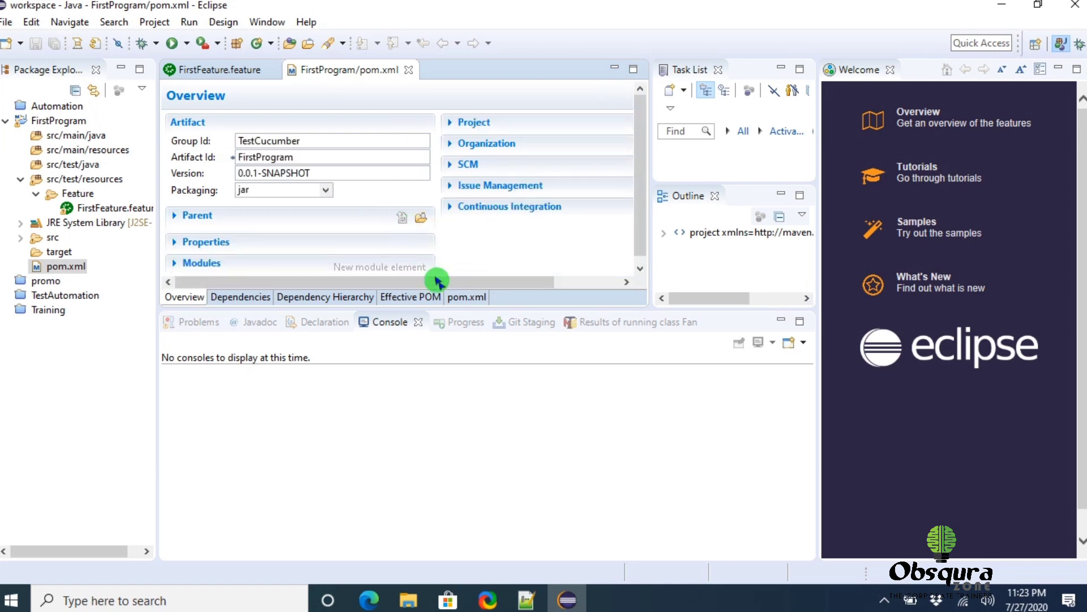
# Step: Insert an empty <dependencies> element after the version line in pom.xml source
pyautogui.click(459, 299)
pyautogui.click(416, 144)
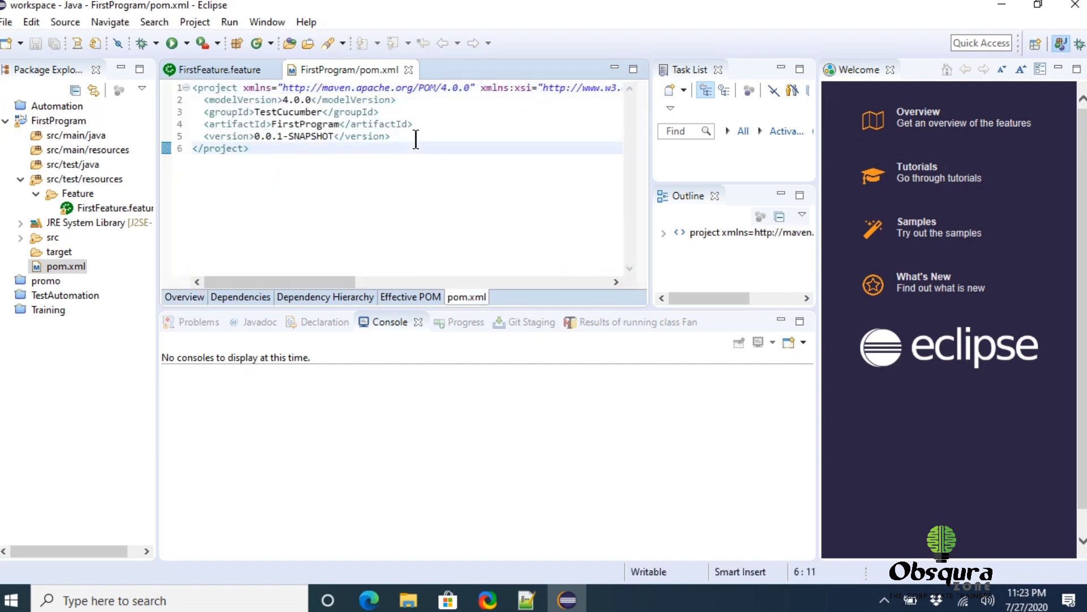
pyautogui.click(415, 138)
pyautogui.press('Return')
pyautogui.press('Return')
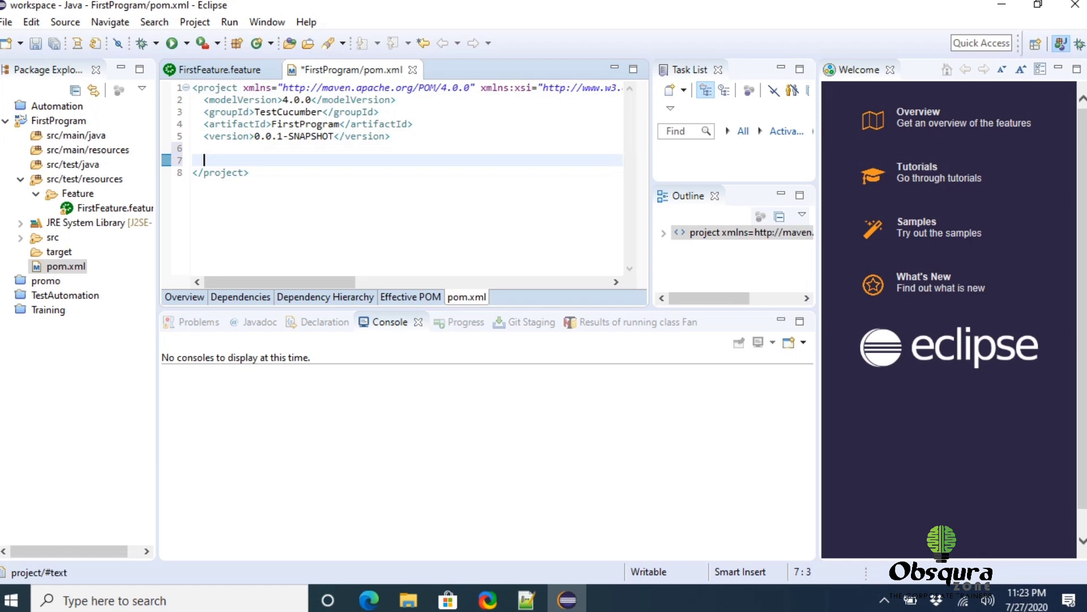
pyautogui.press('Up')
pyautogui.write('<')
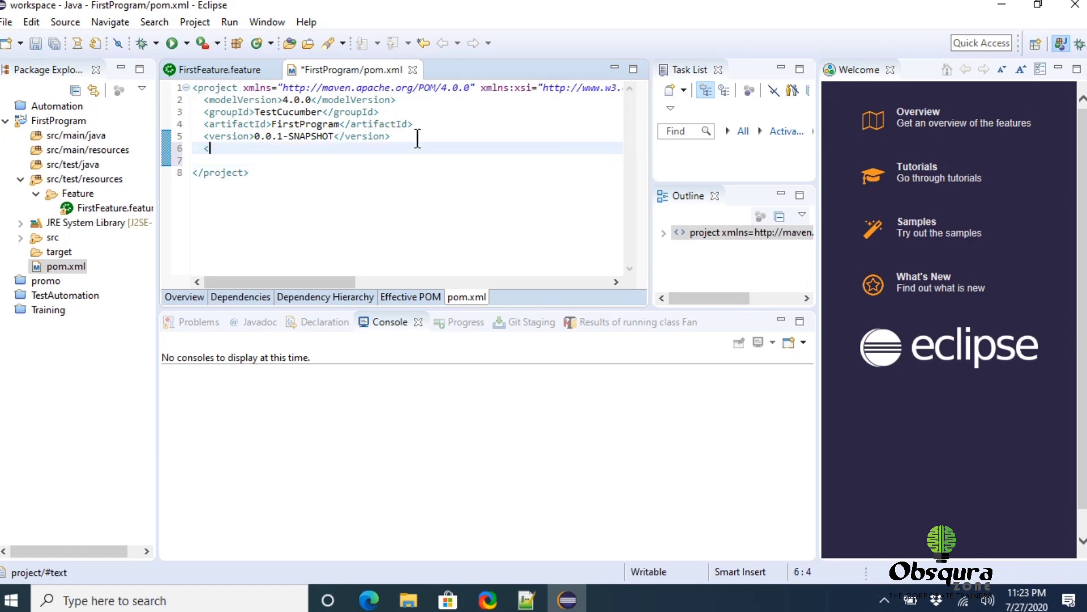
pyautogui.write('d')
pyautogui.press('Down')
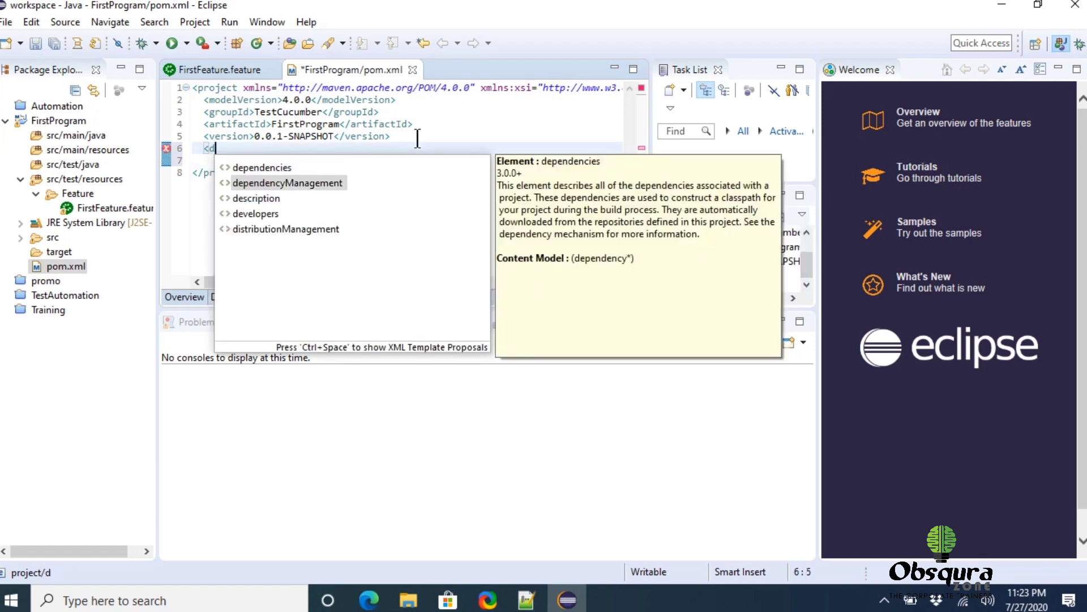
pyautogui.press('Up')
pyautogui.press('Return')
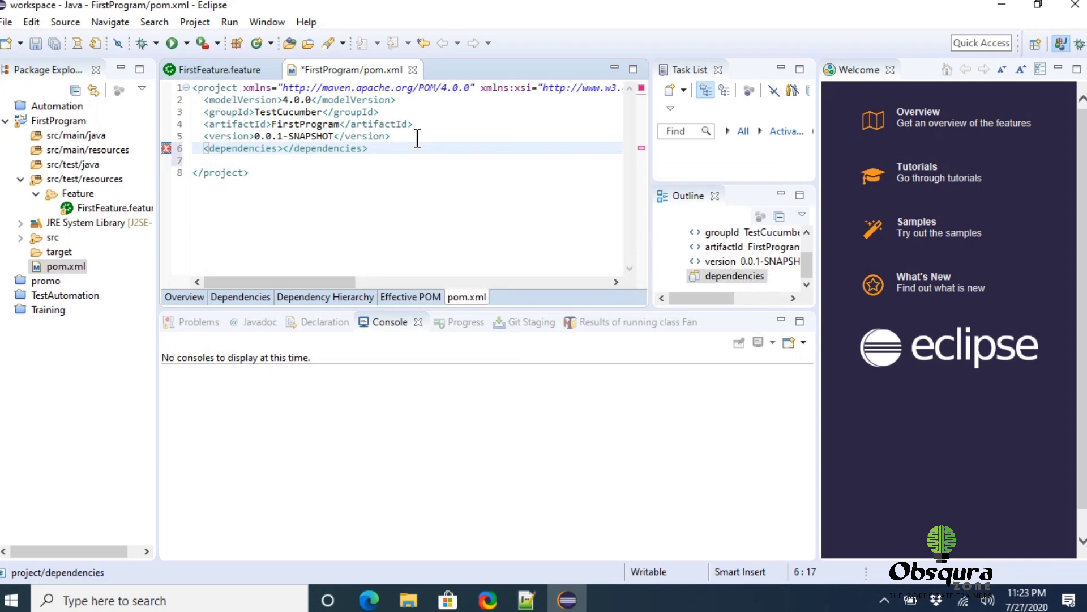
pyautogui.press('Return')
pyautogui.press('Return')
pyautogui.press('Return')
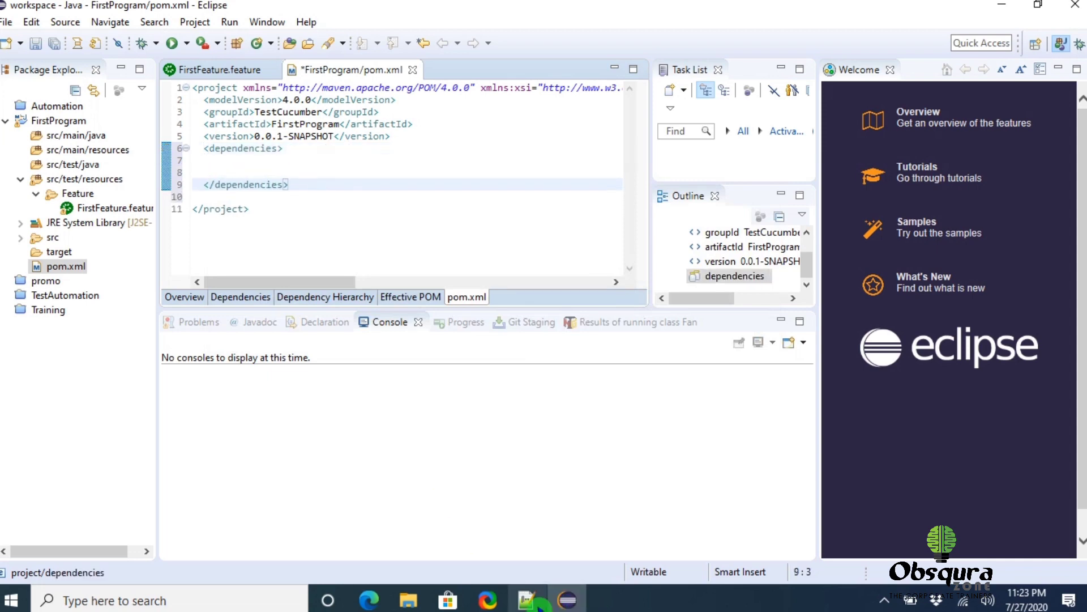
# Step: Copy all the prepared dependency XML from Notepad++ and return to Eclipse
pyautogui.click(526, 600)
pyautogui.click(100, 221)
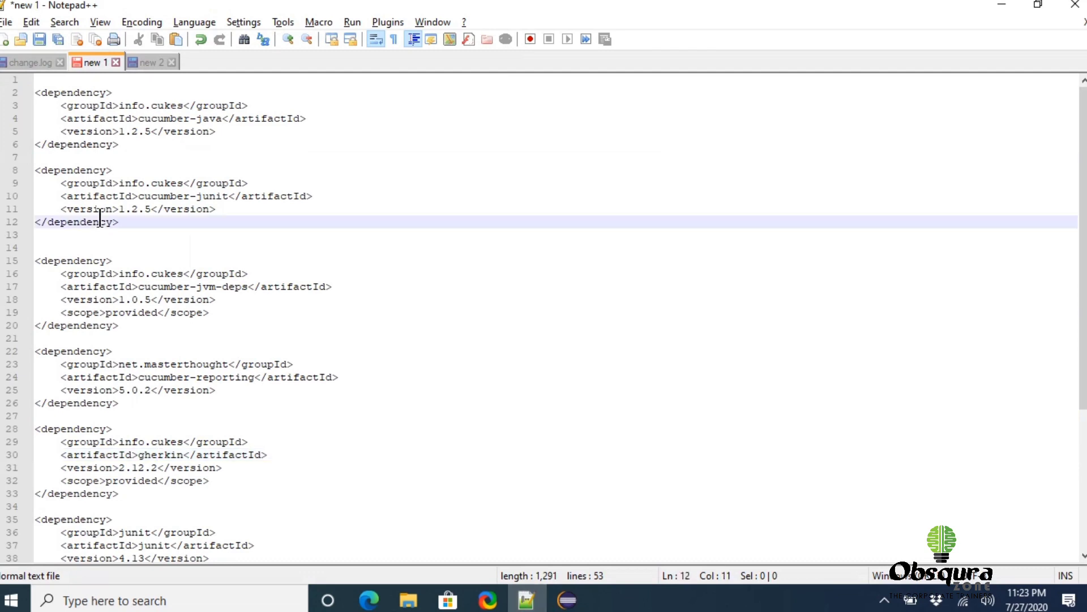
pyautogui.hotkey('ctrl', 'a')
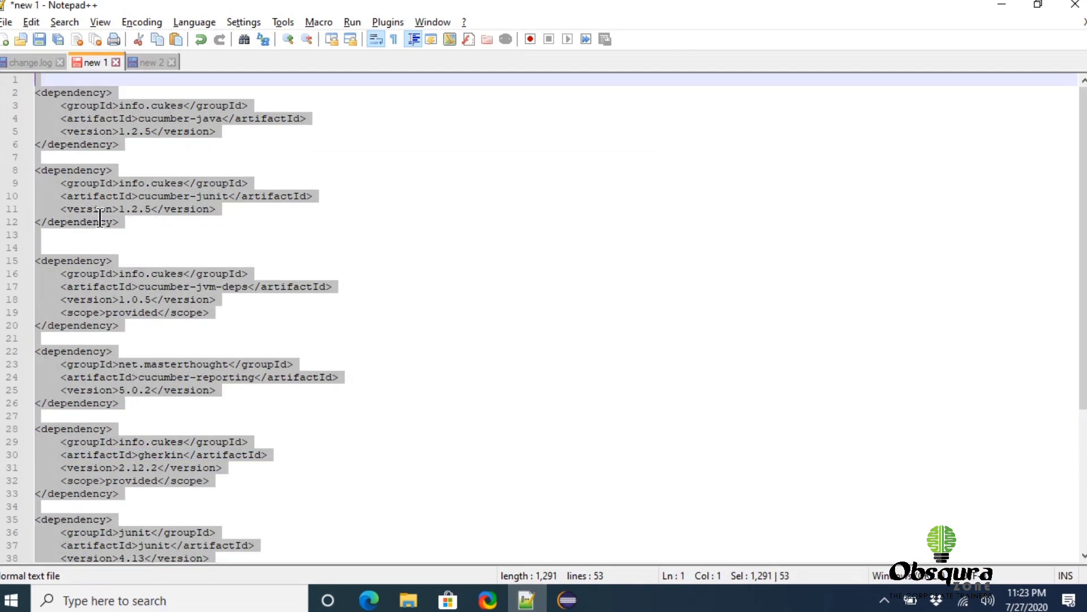
pyautogui.hotkey('alt', 'Tab')
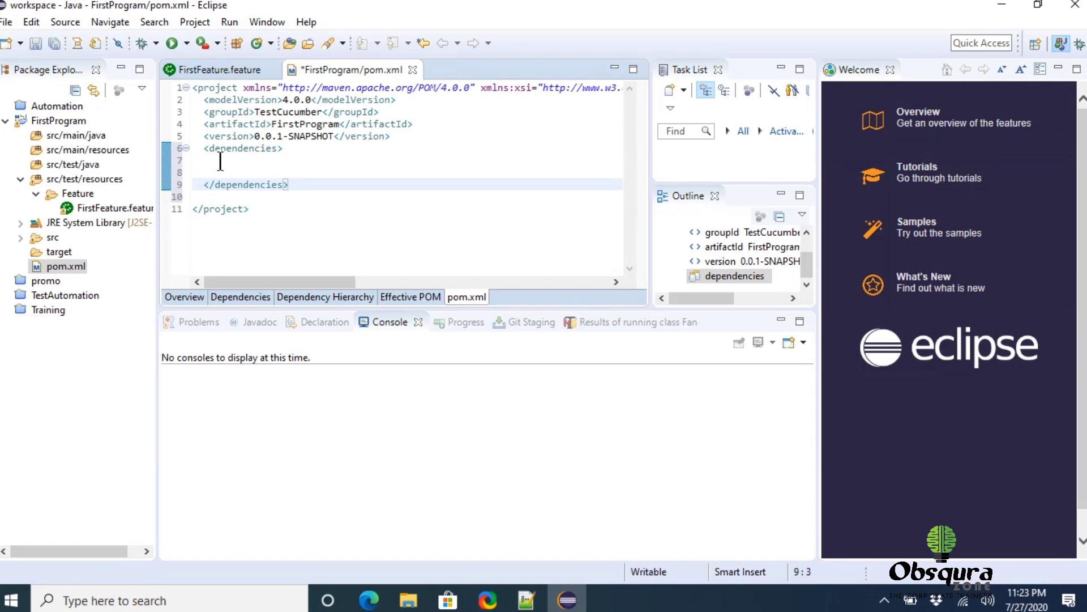
# Step: Paste the Cucumber, selenium-java and webdrivermanager entries into <dependencies> and save pom.xml
pyautogui.click(220, 161)
pyautogui.hotkey('ctrl', 'v')
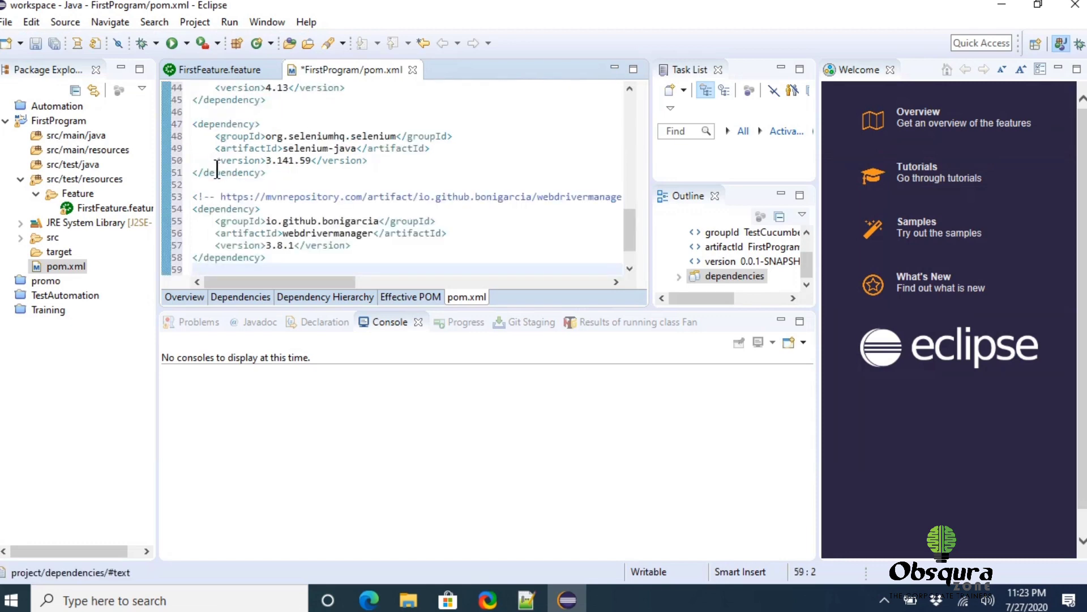
pyautogui.hotkey('ctrl', 's')
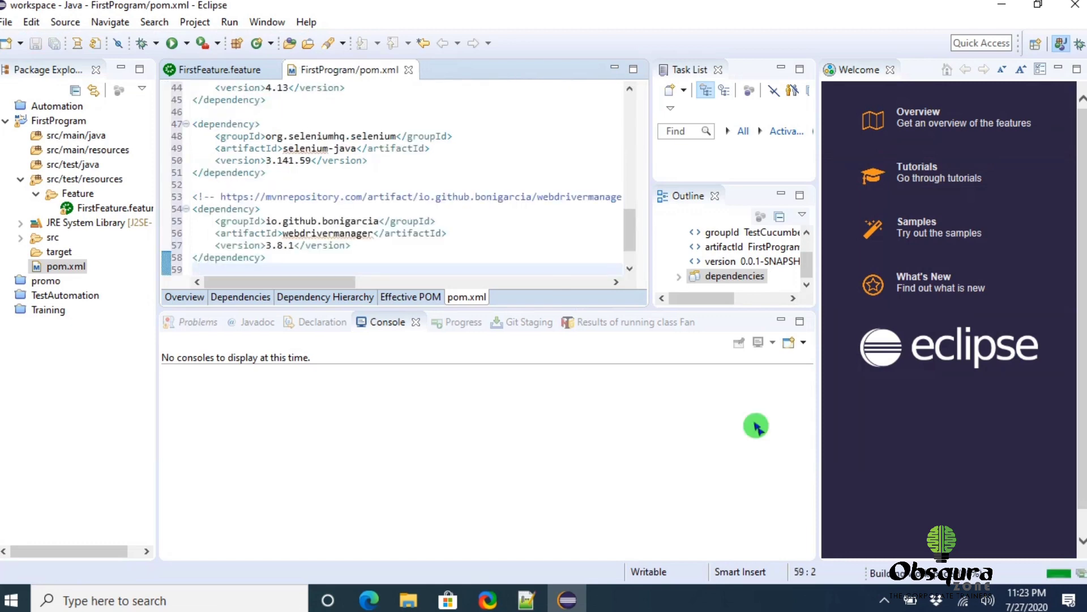